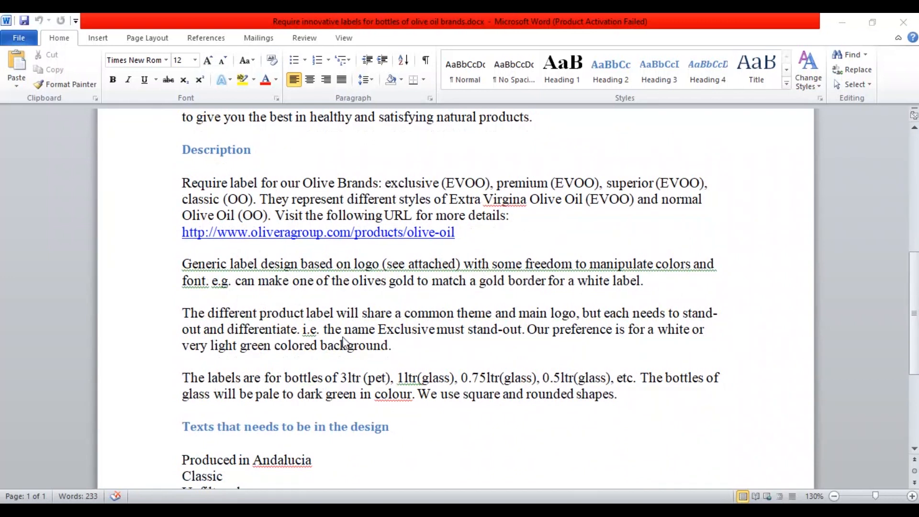
Review the label brief's description and required texts, and inspect the leaves of the Olivera premium logo in Illustrator.
scroll(413, 359, "down", 2)
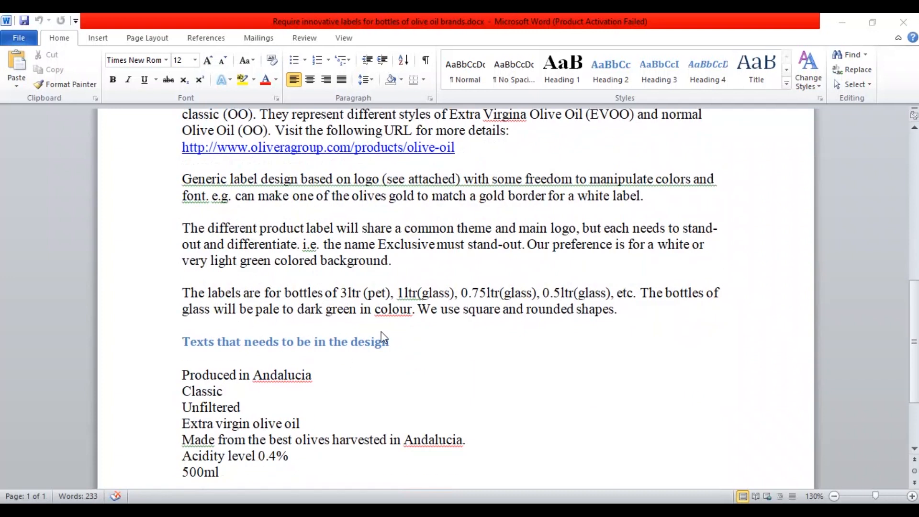
scroll(449, 366, "down", 2)
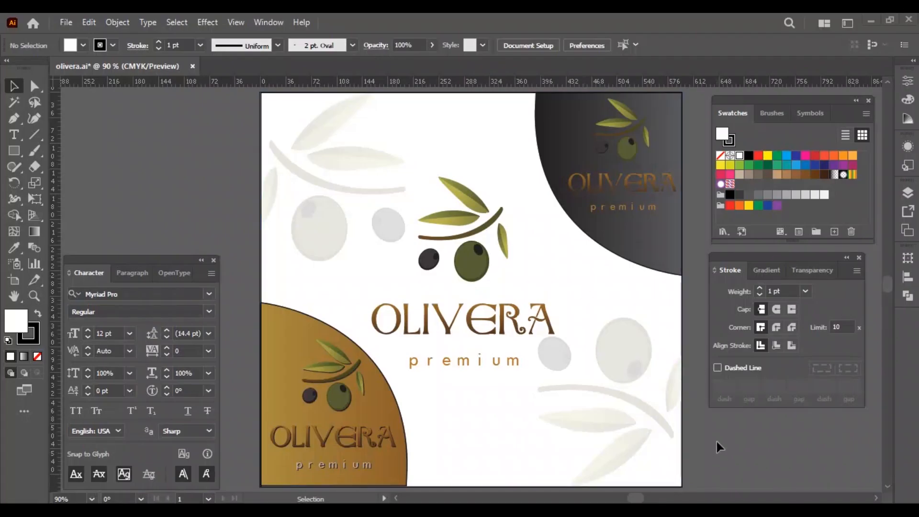
left_click(470, 222)
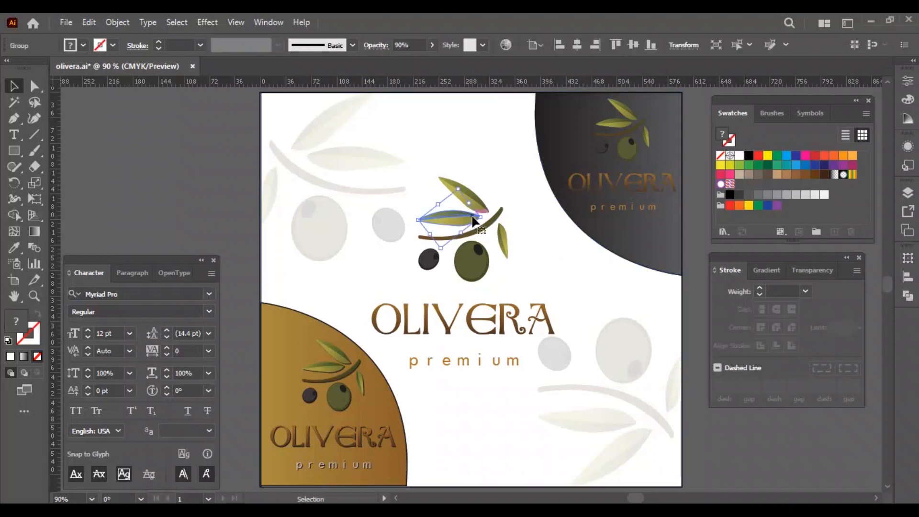
left_click(506, 242)
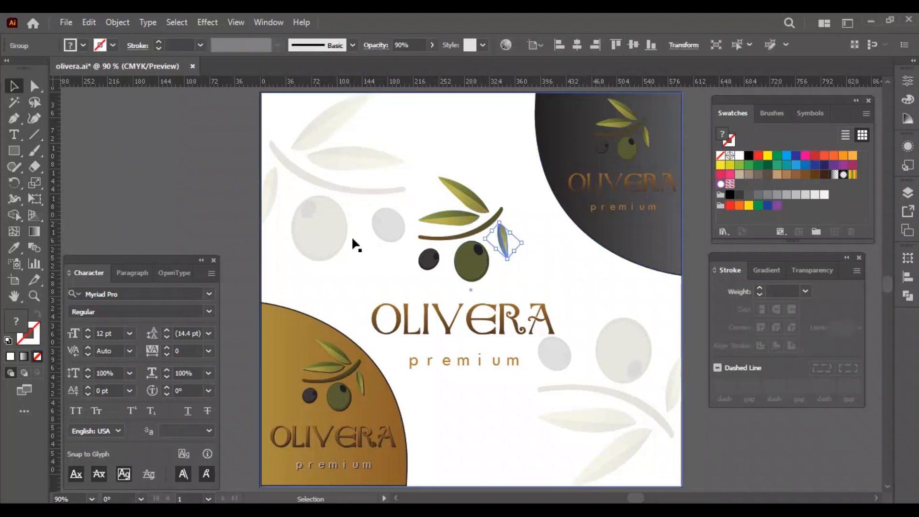
left_click(239, 215)
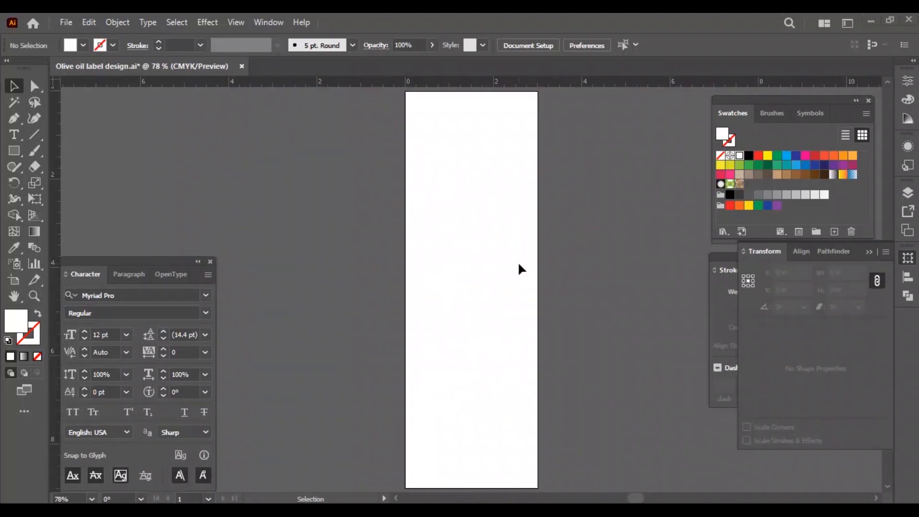
Create a 3 in by 9 in rectangle and align it to the artboard's horizontal and vertical centre.
left_click(13, 151)
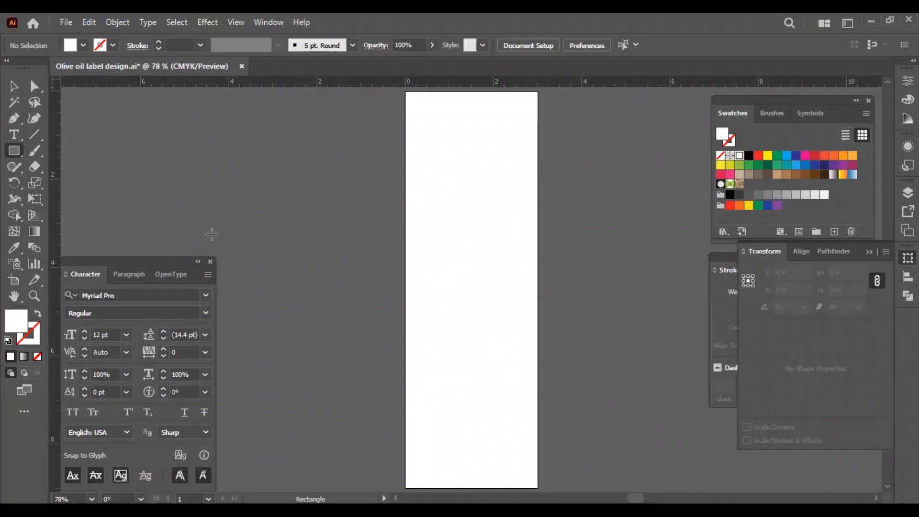
left_click(449, 255)
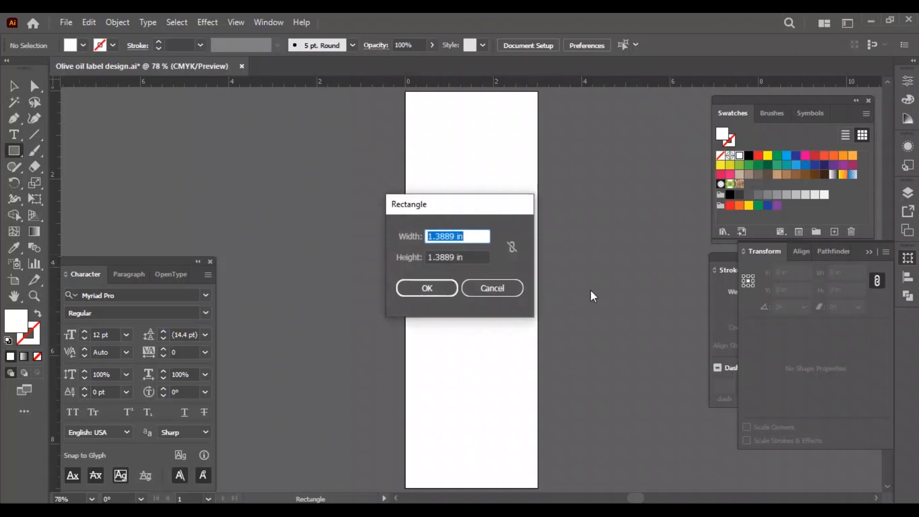
type("3")
key("Tab")
type("6")
key("Return")
key("v")
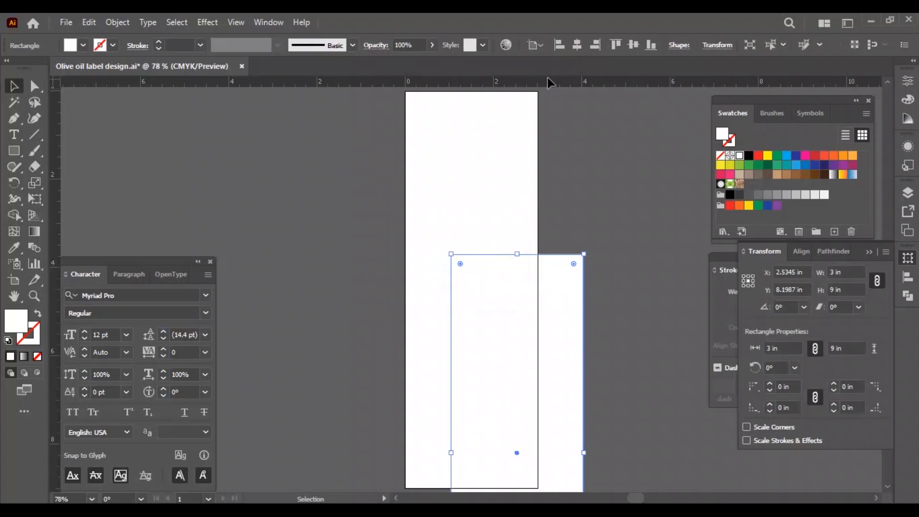
left_click(578, 53)
left_click(634, 46)
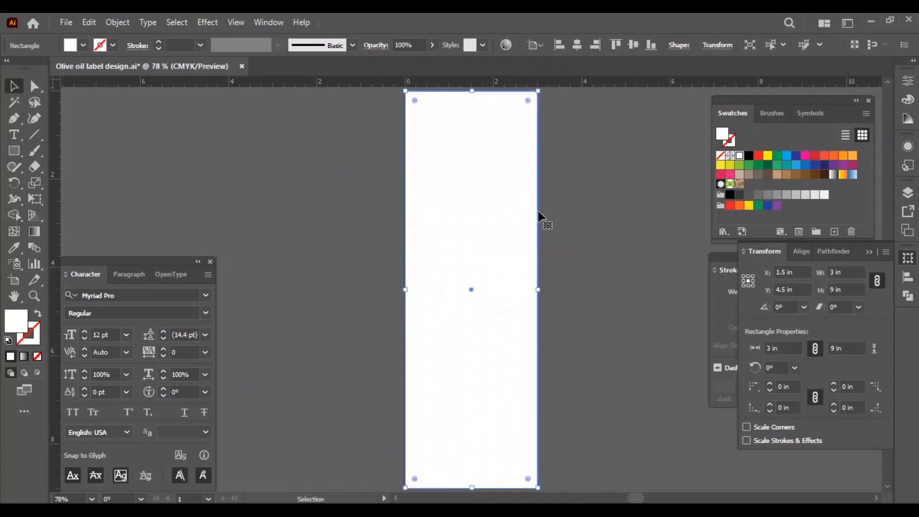
left_click(598, 213)
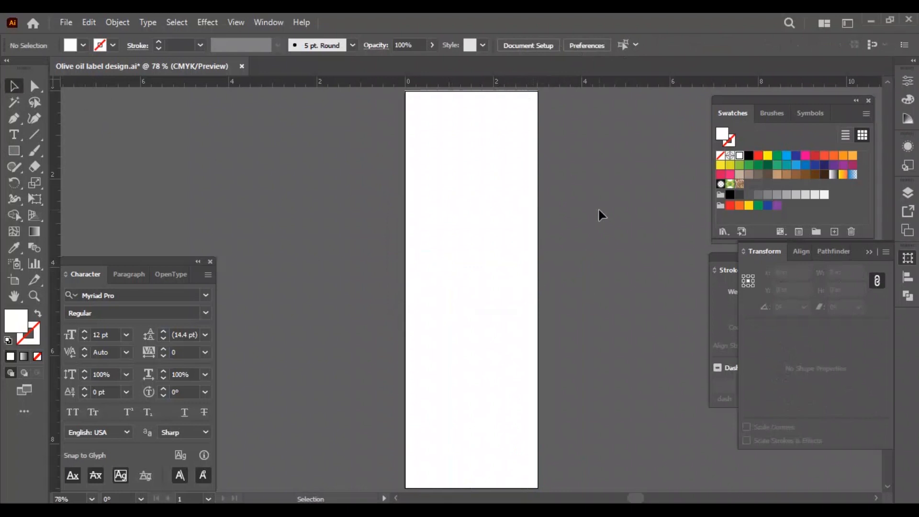
Fill the rectangle with black and lower its top edge to a height of about 8.23 in.
left_click(463, 349)
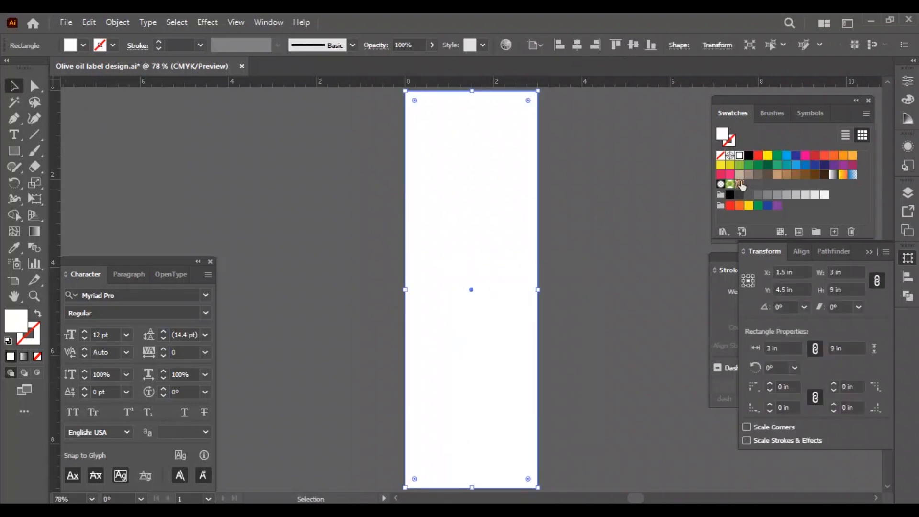
left_click(731, 195)
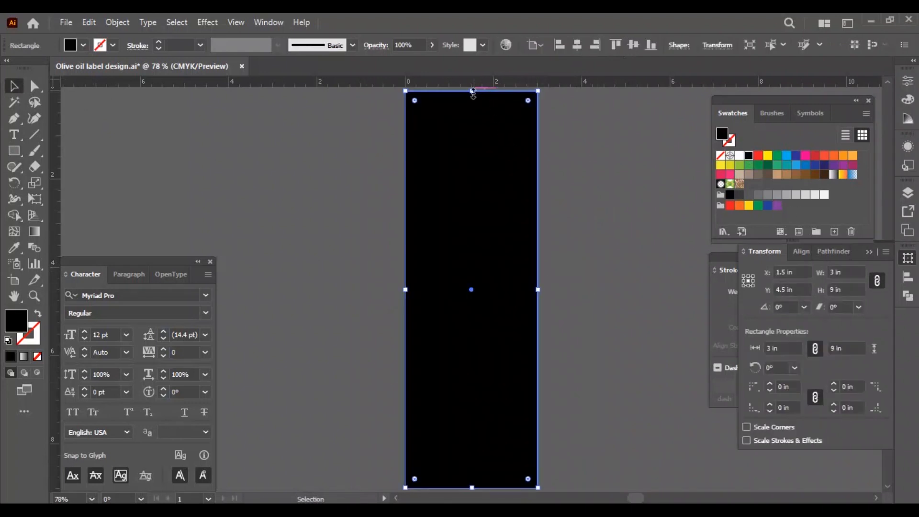
left_click_drag(473, 91, 473, 127)
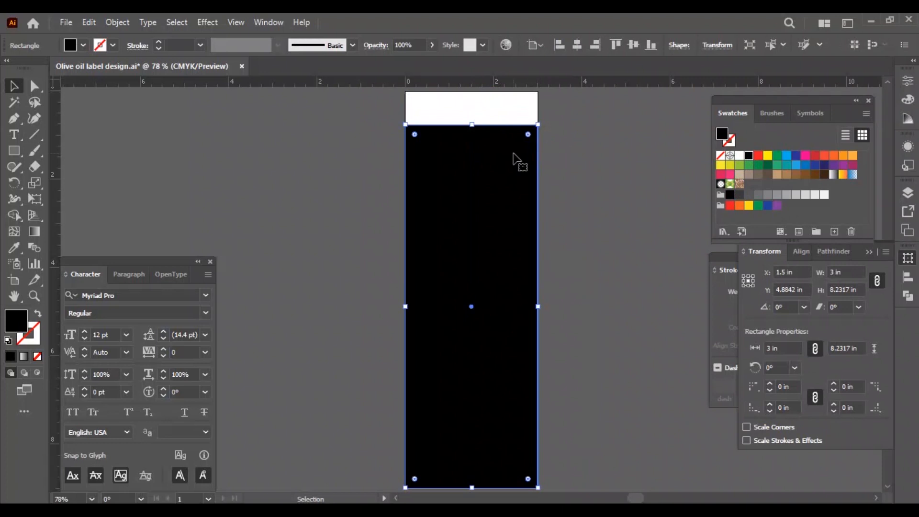
Apply an Arc Upper warp with a 30% horizontal bend to the black rectangle.
left_click(177, 22)
mouse_move(207, 23)
mouse_move(244, 197)
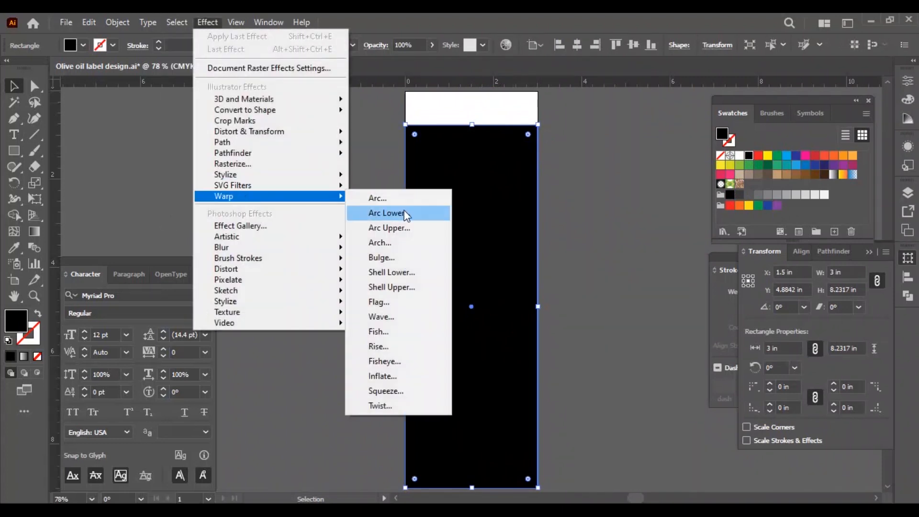
left_click(415, 237)
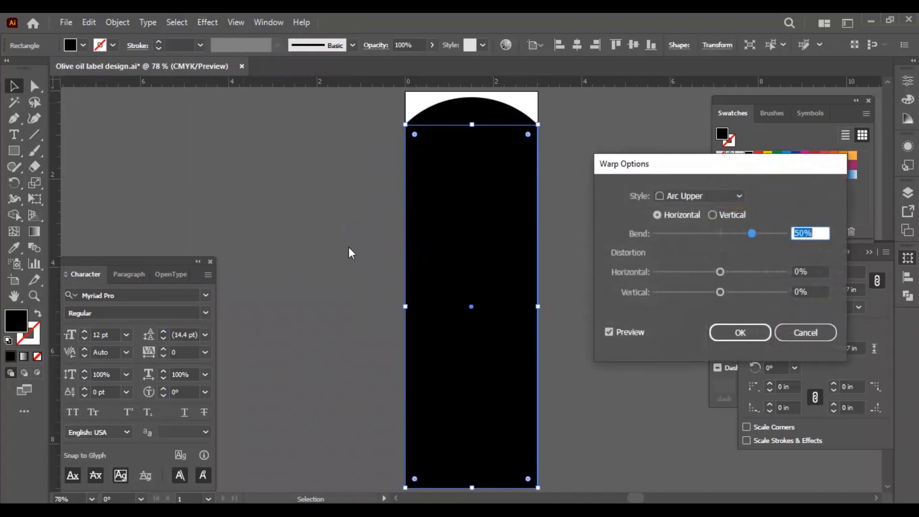
key("shift+Down")
key("shift+Down")
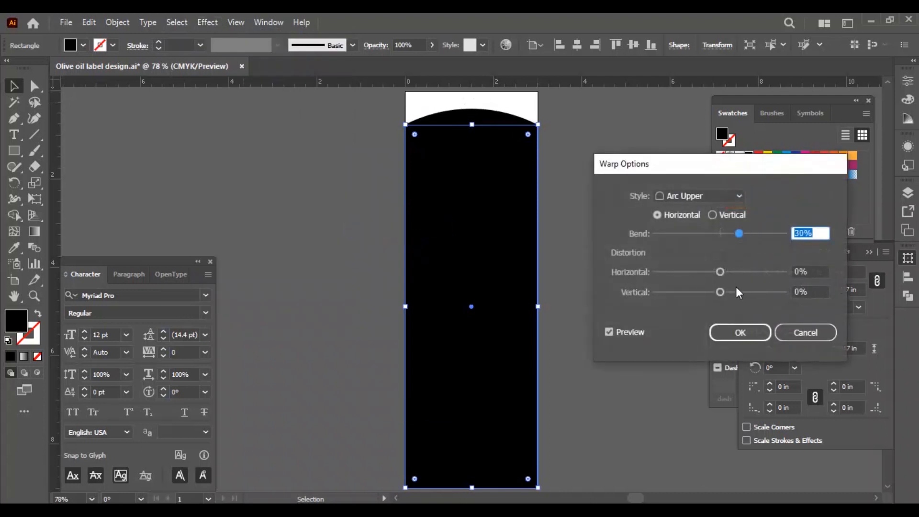
left_click(739, 332)
left_click(598, 210)
left_click(508, 153)
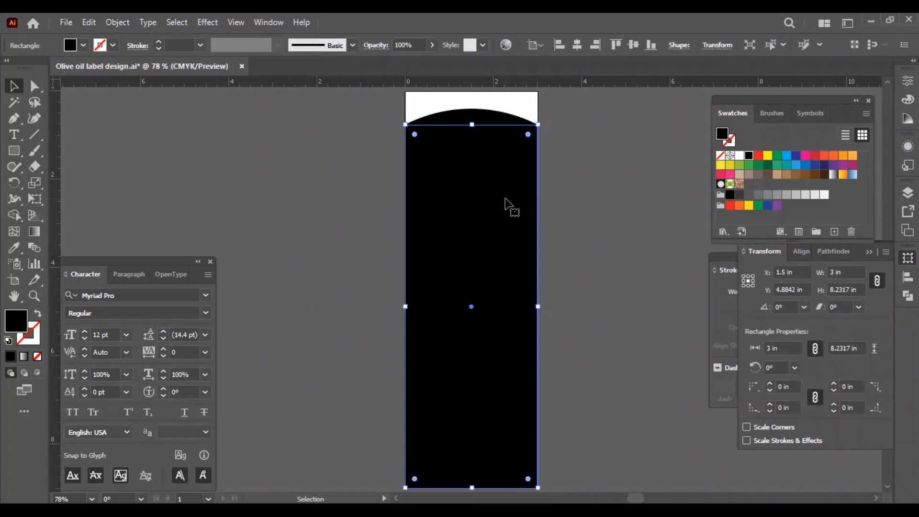
Copy the arched shape, paste the copy in front and fill it with dark gray.
key("a")
key("v")
right_click(509, 207)
left_click(479, 195)
right_click(478, 197)
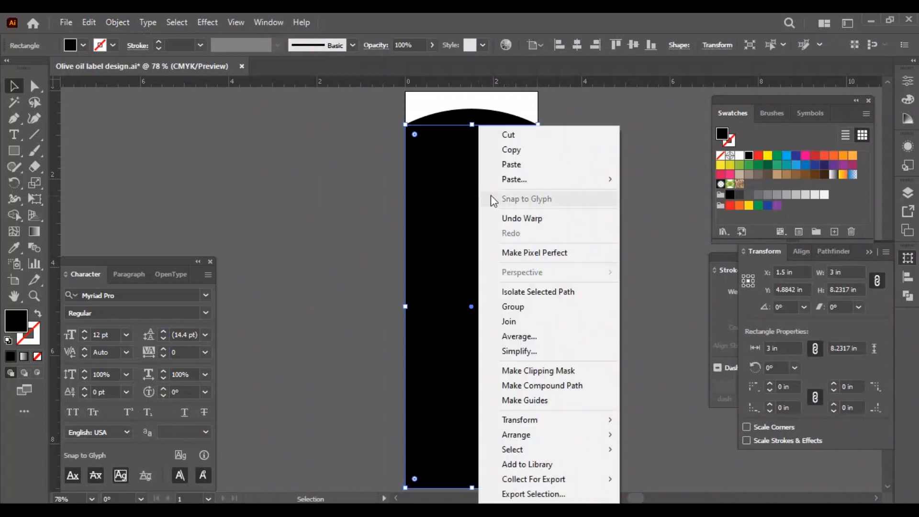
left_click(513, 150)
right_click(476, 201)
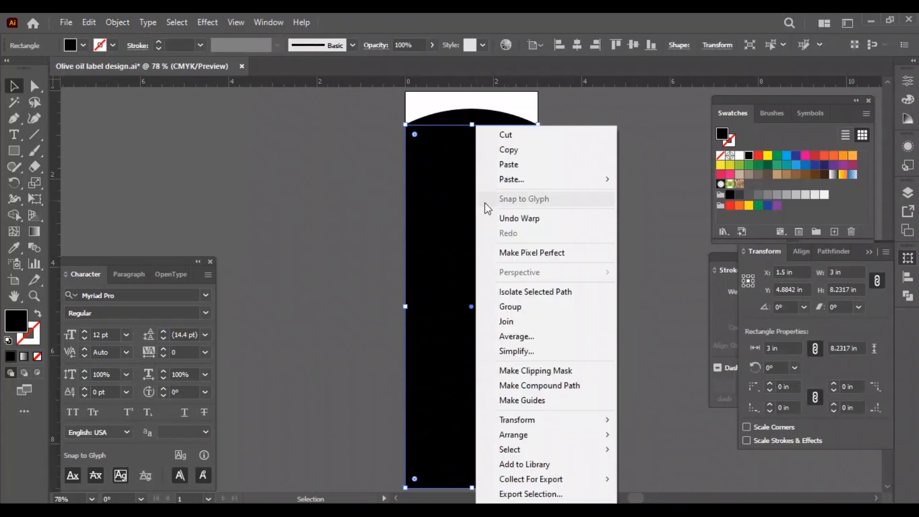
mouse_move(515, 183)
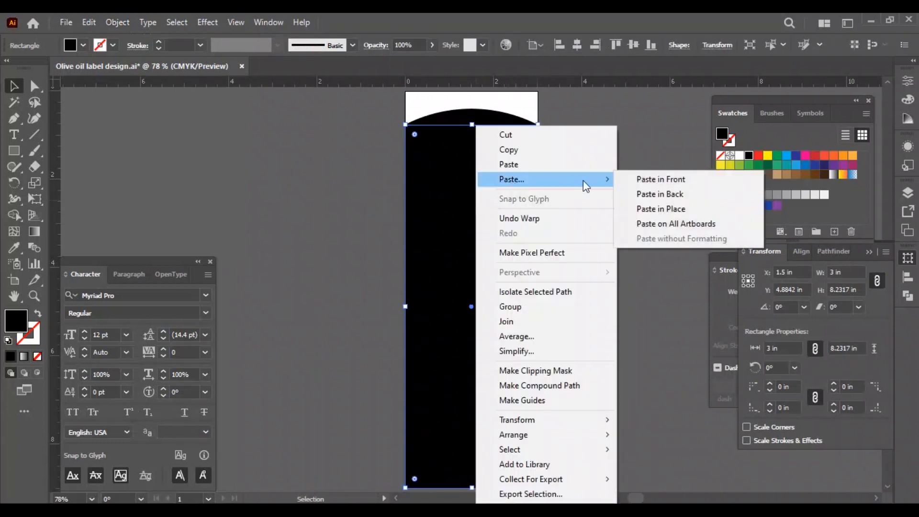
left_click(658, 181)
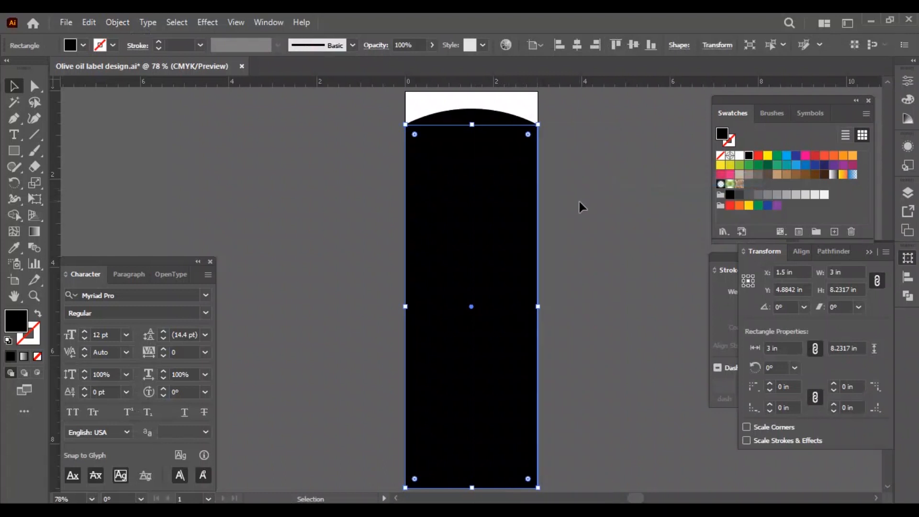
left_click(750, 195)
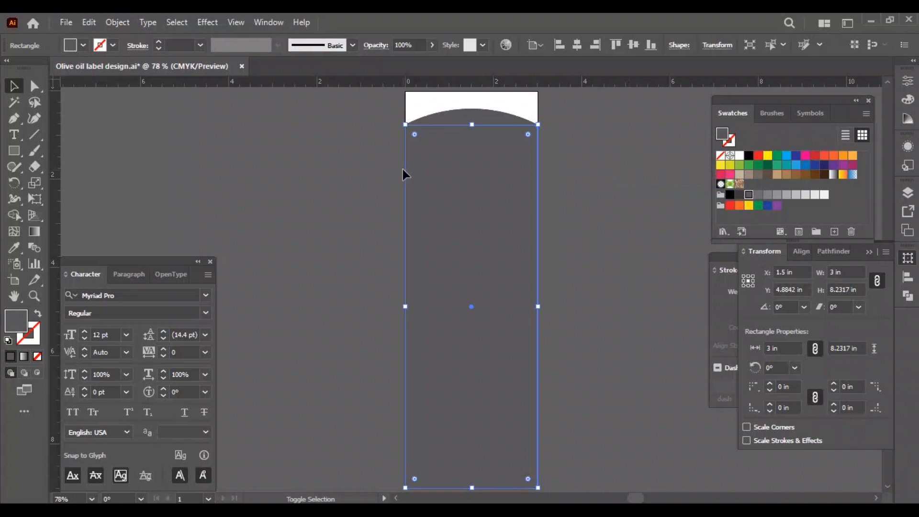
Move the gray copy straight down about 0.69 in to expose a black arch band above it.
key("shift+Down")
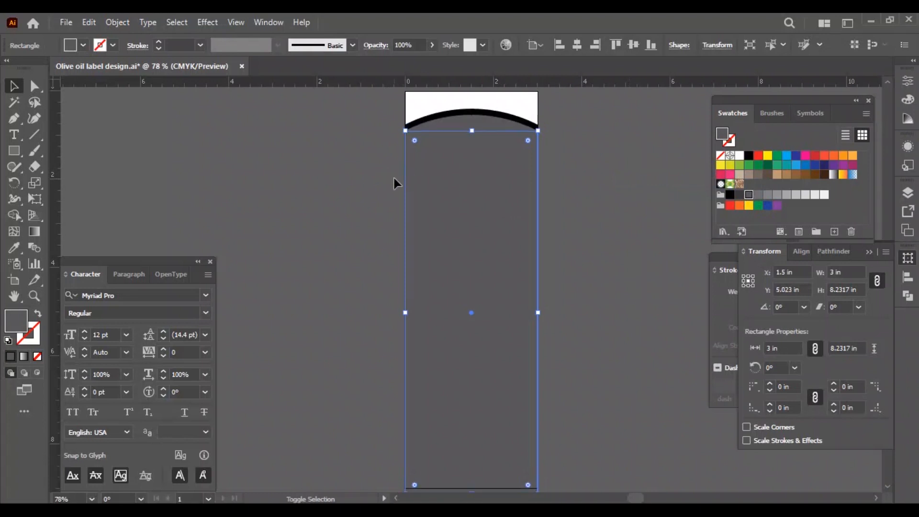
key("shift+Down")
key("shift+Down")
key("shift+Down")
key("shift+Down")
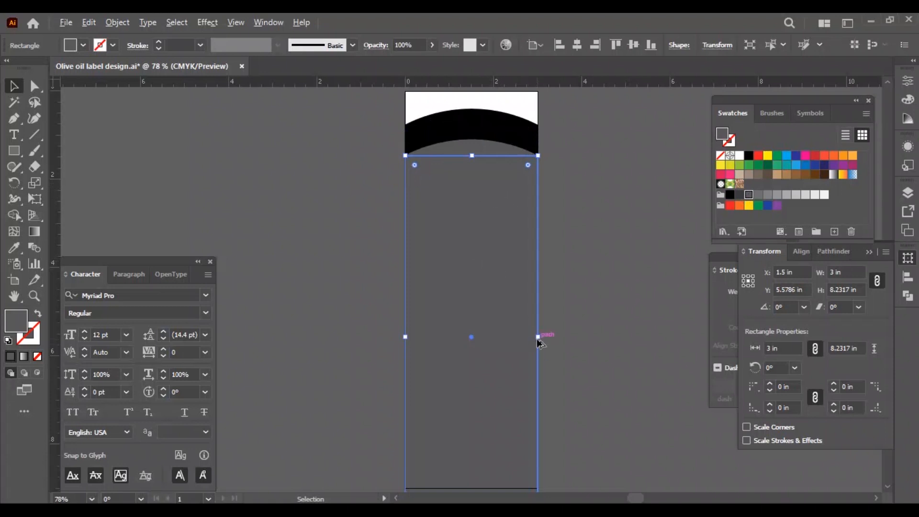
Narrow the gray shape about its centre to about 2.64 in wide and raise its bottom edge inside the black shape.
left_click_drag(539, 339, 530, 338)
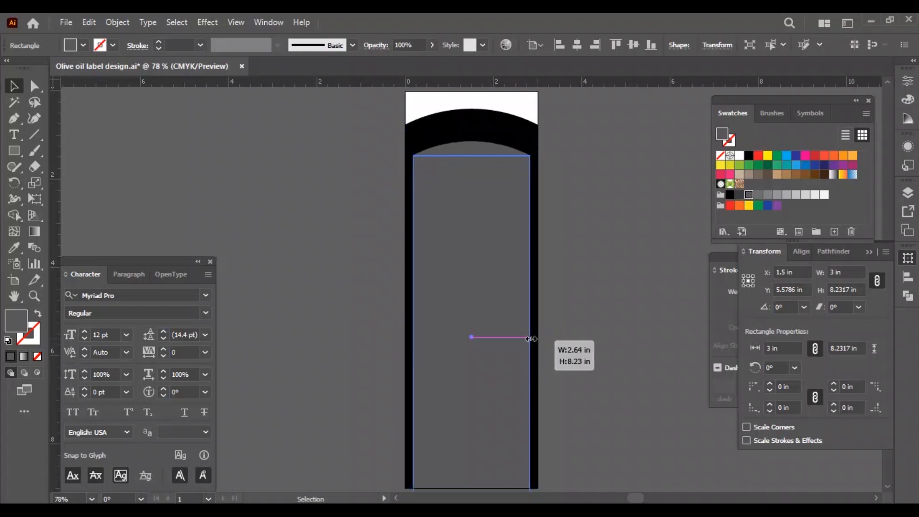
left_click_drag(531, 339, 531, 338)
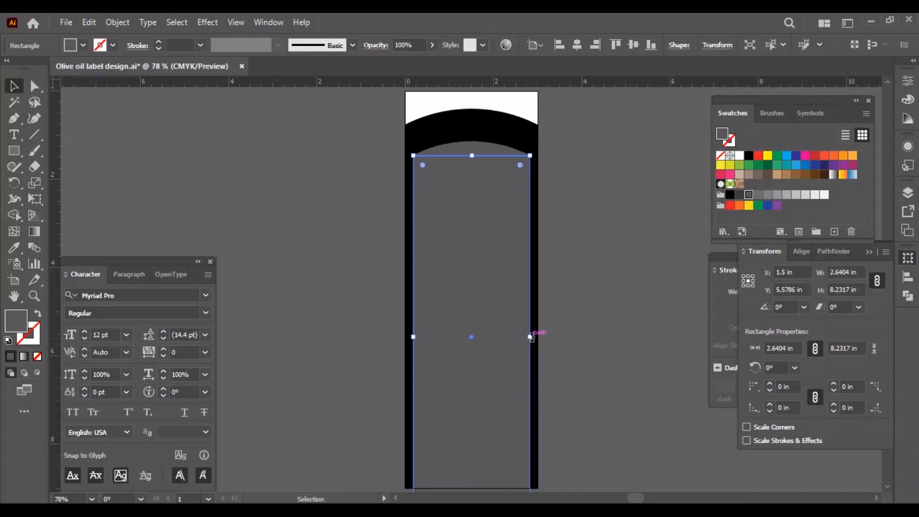
scroll(580, 340, "down", 2)
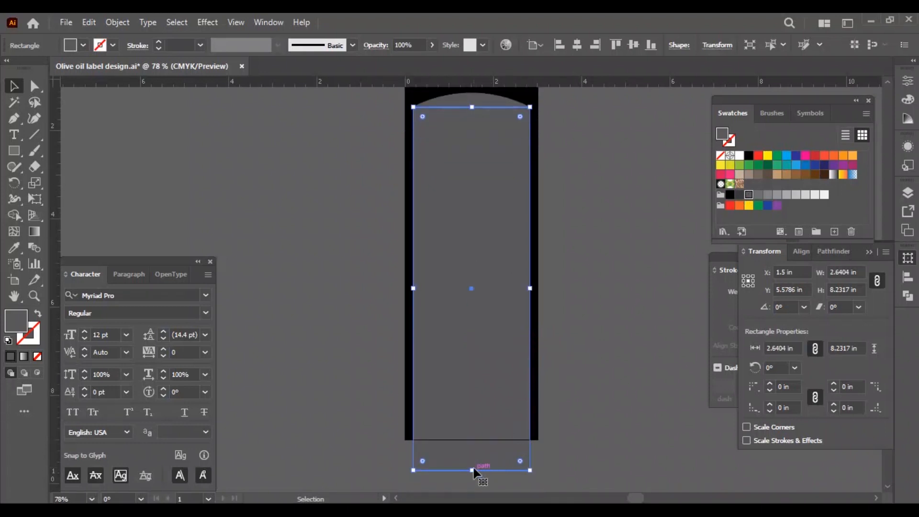
left_click_drag(472, 470, 474, 430)
left_click(409, 481)
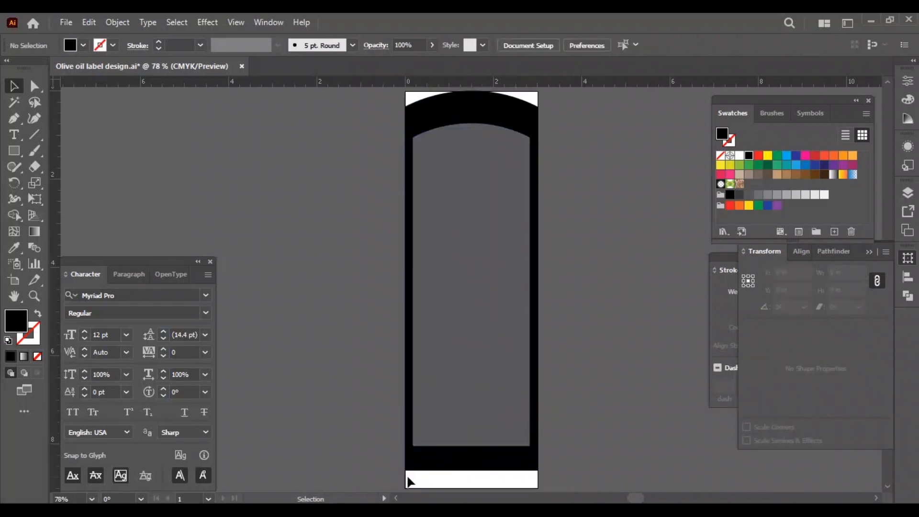
Extend the bottom edges of both arched shapes downward until the black one reaches the artboard's bottom, and save the file.
key("a")
left_click_drag(400, 477, 538, 487)
key("v")
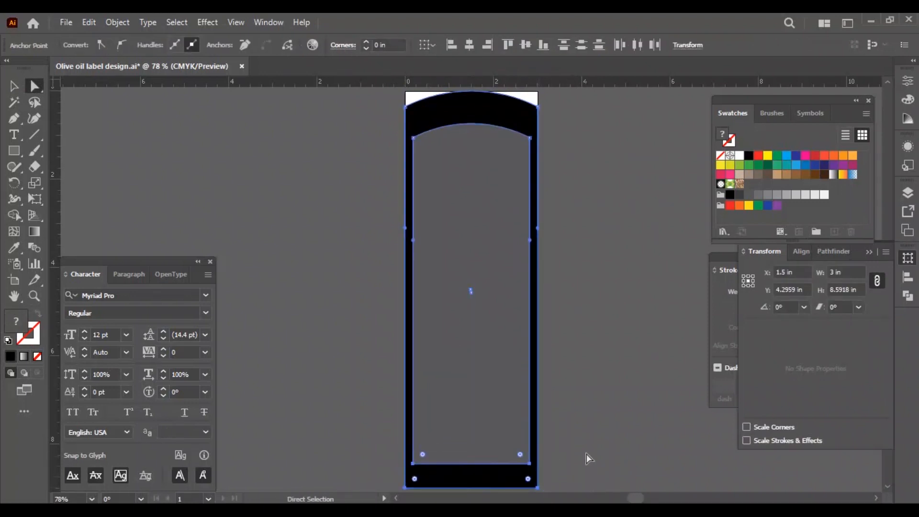
left_click(585, 436)
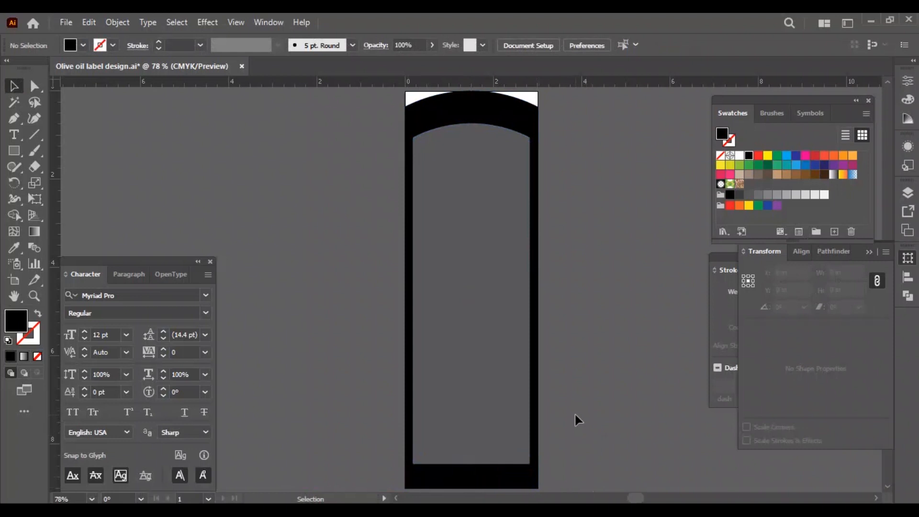
key("ctrl+s")
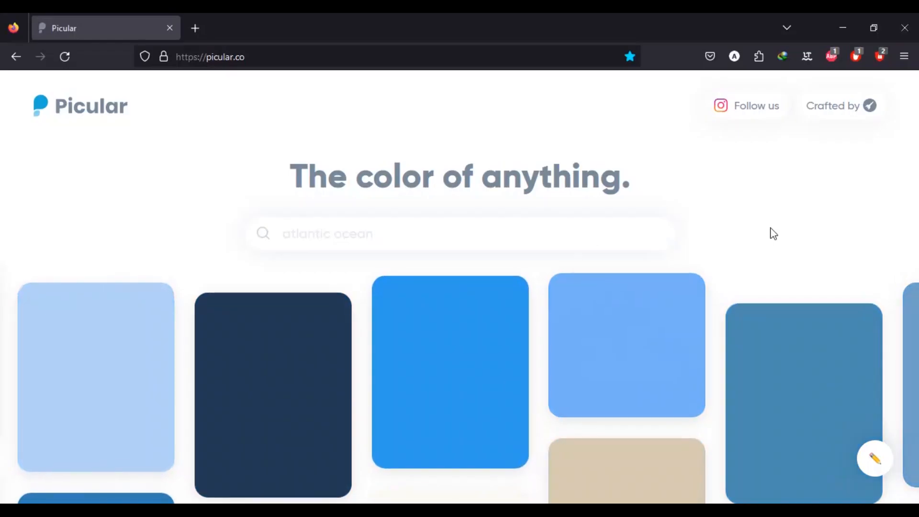
Search Picular in the browser for "Olive oil" and browse the suggested colors.
type("Olive oil")
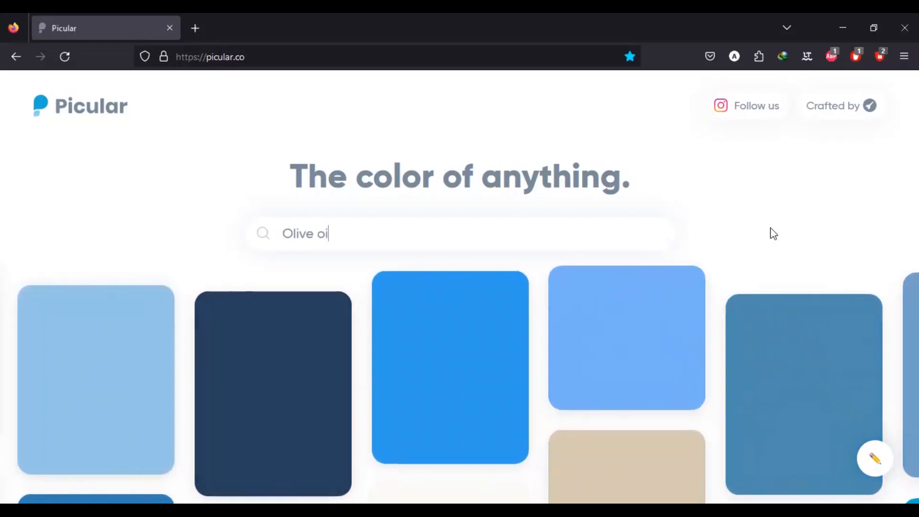
key("Return")
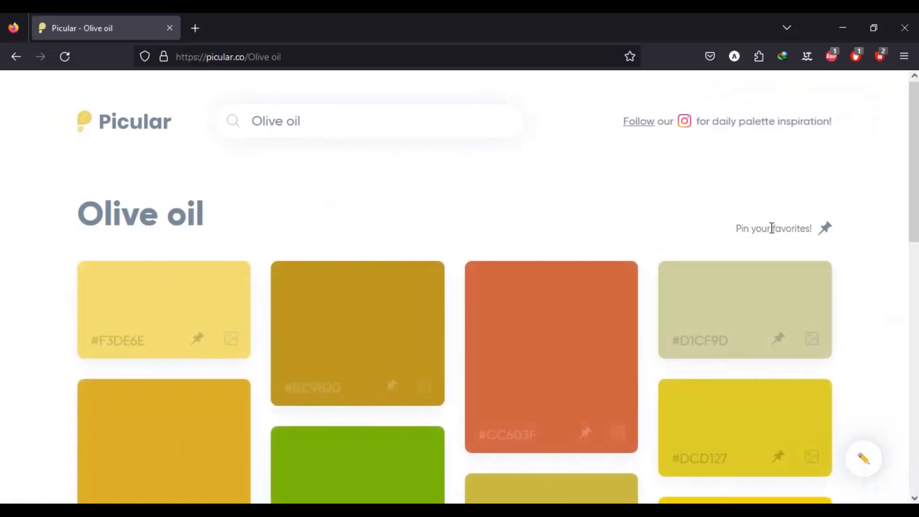
scroll(698, 235, "down", 10)
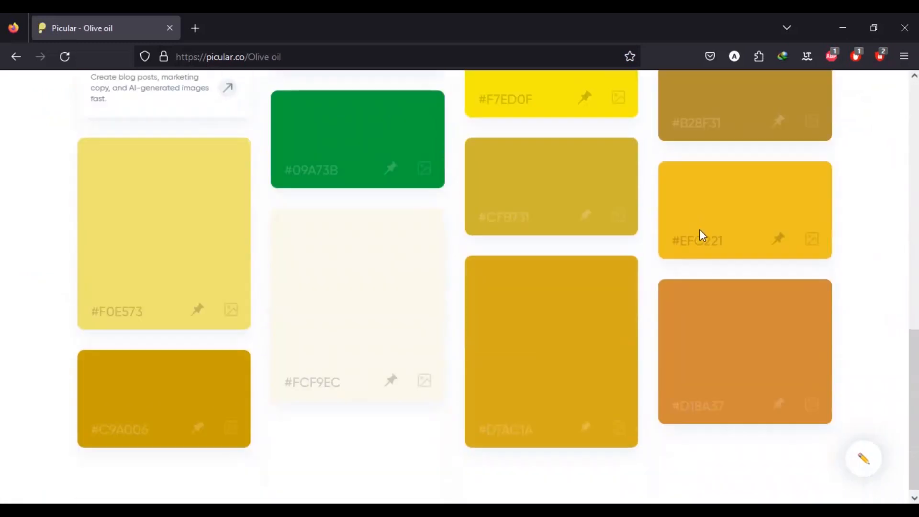
scroll(862, 284, "up", 4)
scroll(862, 283, "up", 6)
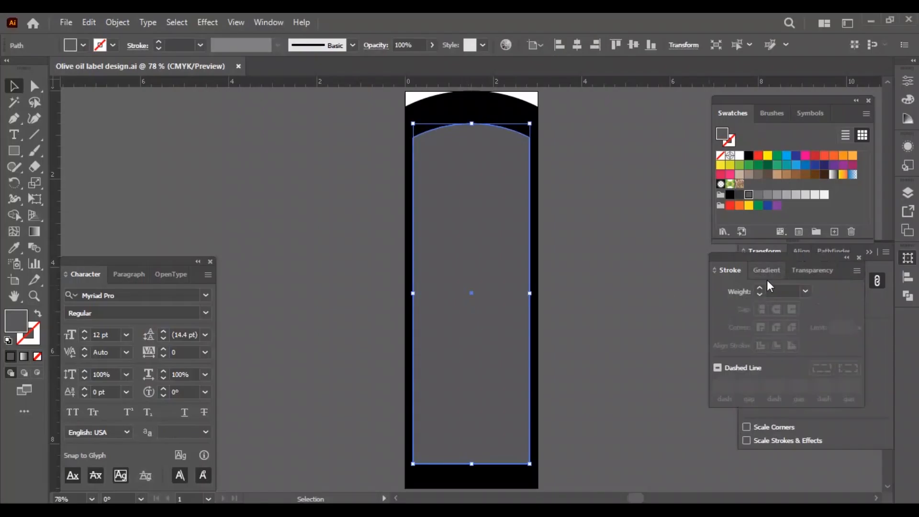
Switch to Illustrator and give the inner arch a linear gradient with an extra stop at 50%.
left_click(766, 271)
left_click(776, 293)
left_click(779, 397)
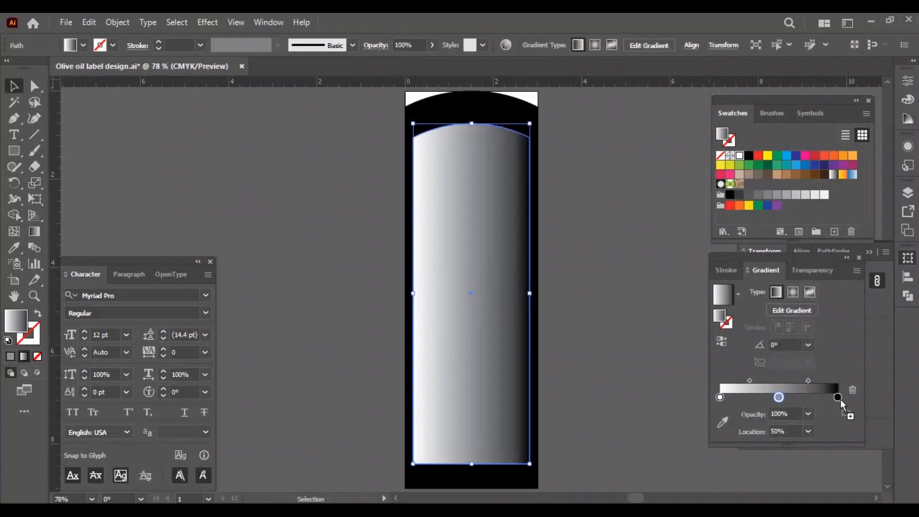
Recolor the gradient's dark end stop with the hex color copied from Picular.
double_click(838, 397)
left_click(723, 422)
double_click(16, 321)
key("ctrl+v")
key("Return")
Paste the copied hex color into the gradient's start stop and give the middle stop a pale color.
left_click(721, 381)
double_click(720, 381)
double_click(16, 322)
key("ctrl+v")
left_click(605, 155)
left_click(779, 382)
left_click(739, 156)
Add a second pale inner stop to the arch's gradient and set the later inner stop's location to 70%.
key("v")
left_click(606, 344)
left_click(504, 343)
left_click_drag(765, 397, 797, 398)
left_click(768, 398)
mouse_move(807, 397)
left_mouse_down()
mouse_move(808, 430)
mouse_move(811, 397)
left_mouse_up()
double_click(792, 431)
type("70")
key("Return")
Set the location of the gradient's first inner stop to 30%.
left_click(751, 397)
double_click(782, 431)
type("30")
left_click(633, 355)
left_click(505, 347)
Set the gradient's final stop to the pasted khaki color so both edges of the inner arch match.
left_click(838, 398)
left_click(723, 422)
double_click(21, 321)
type("#D1CF9D")
key("Return")
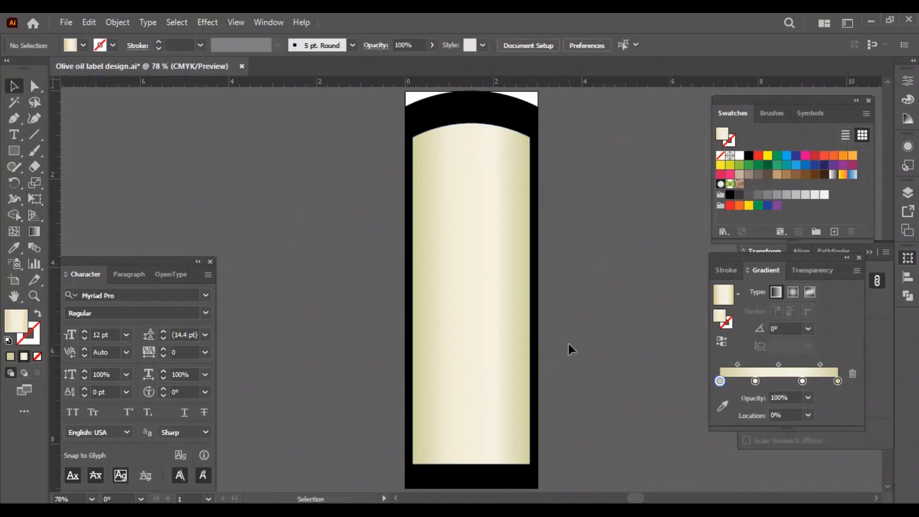
Fill the black outer arch with the pasted olive green hex color and save the file.
left_click(484, 131)
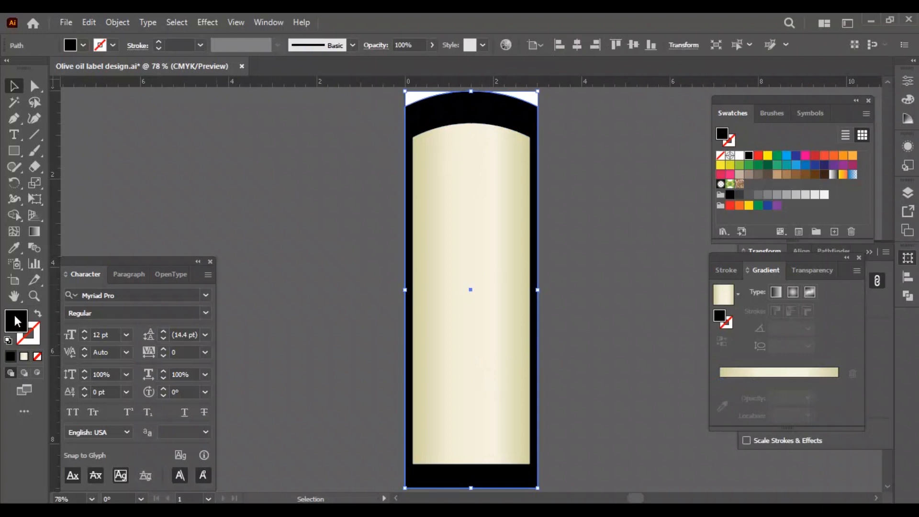
double_click(16, 322)
type("#7F782D")
key("Return")
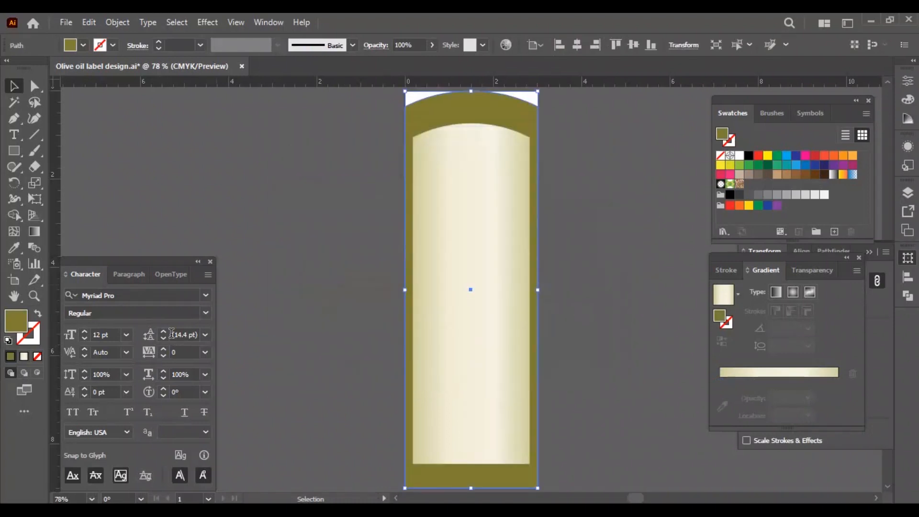
left_click(273, 265)
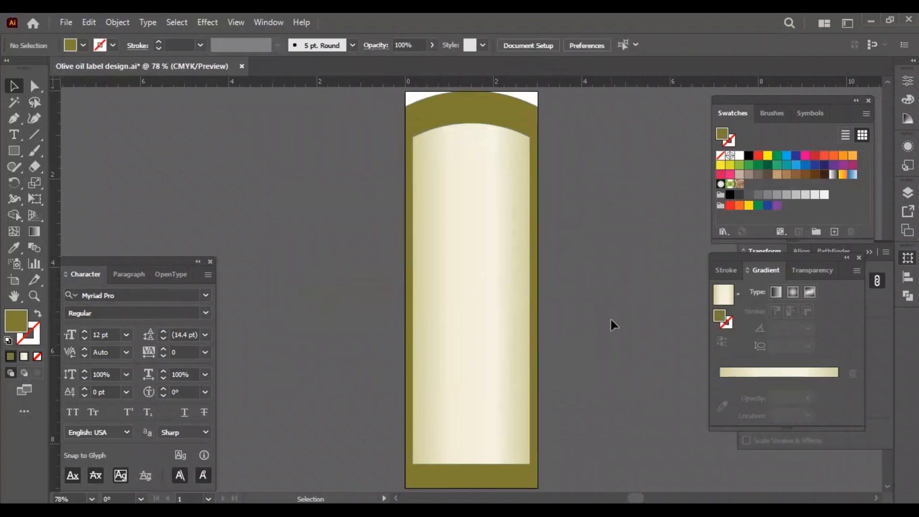
key("ctrl+s")
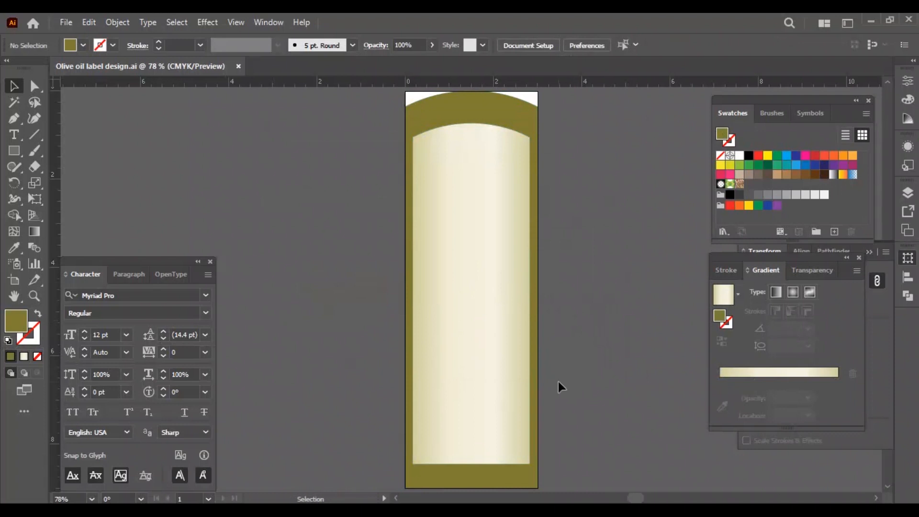
Paste the Olivera logo and move it up into the upper part of the cream arch.
left_click(389, 332)
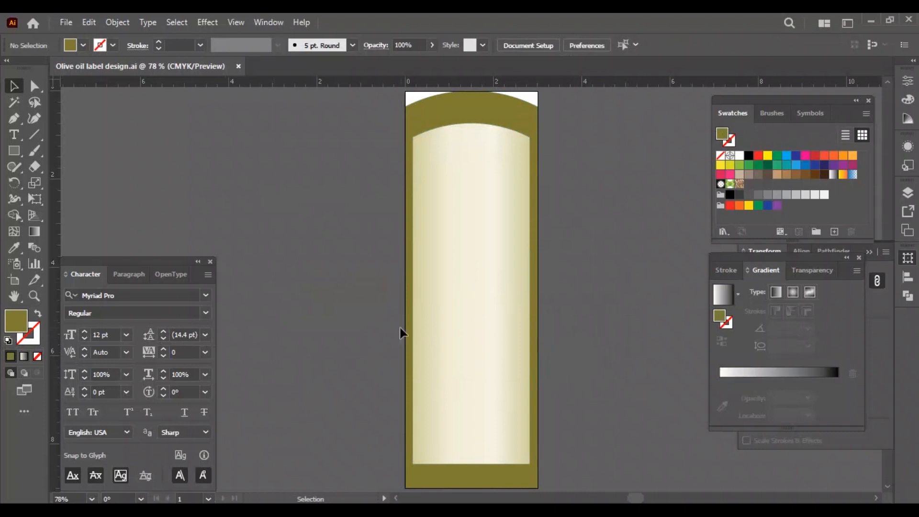
key("ctrl+v")
left_click_drag(469, 349, 470, 287)
key("shift+Up")
key("shift+Up")
key("shift+Up")
key("shift+Up")
key("shift+Up")
key("shift+Up")
key("shift+Up")
key("shift+Up")
key("shift+Up")
key("shift+Up")
key("shift+Up")
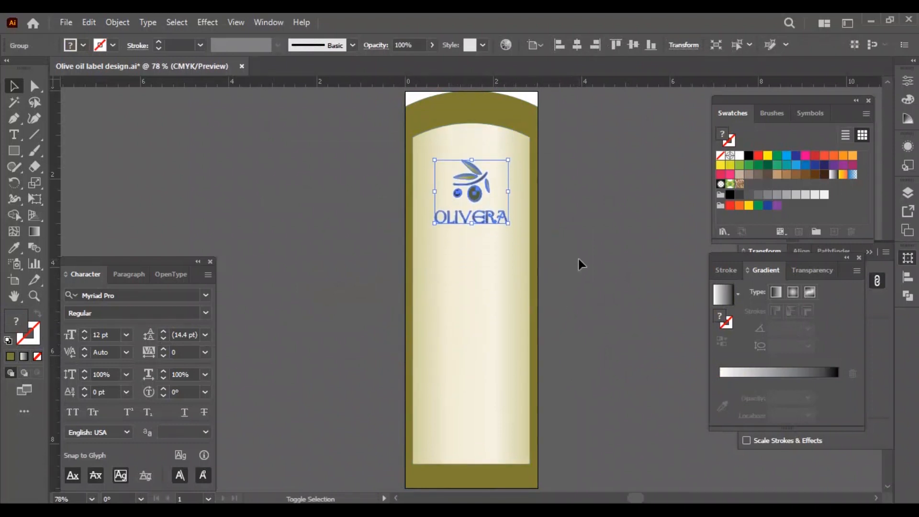
Enlarge the Olivera logo about its centre to about 2.1 in wide, nudge it down and save the file.
left_click(579, 250)
left_click(475, 188)
left_click_drag(471, 154, 473, 137)
key("shift+Down")
left_click(583, 314)
key("ctrl+s")
Duplicate the cream arch in place and give the copy an olive green stroke with no fill.
left_click(503, 267)
right_click(509, 264)
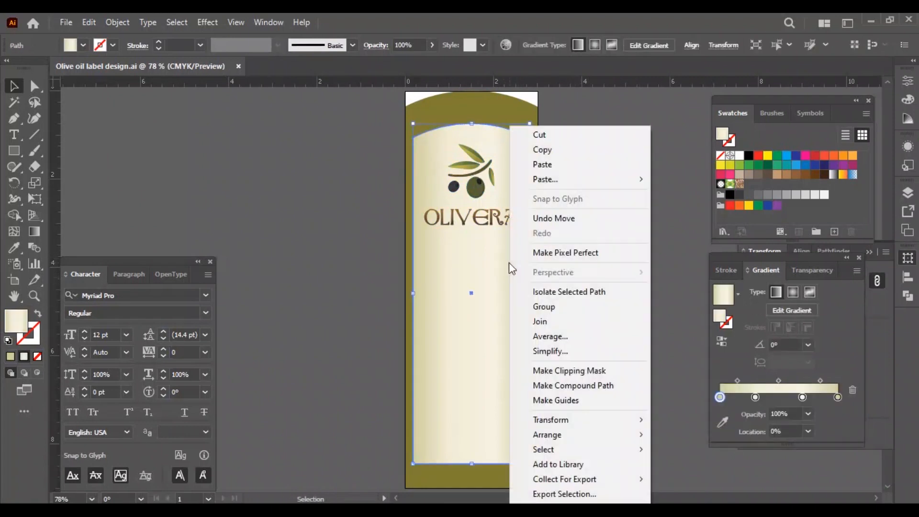
right_click(493, 199)
mouse_move(575, 179)
left_click(661, 194)
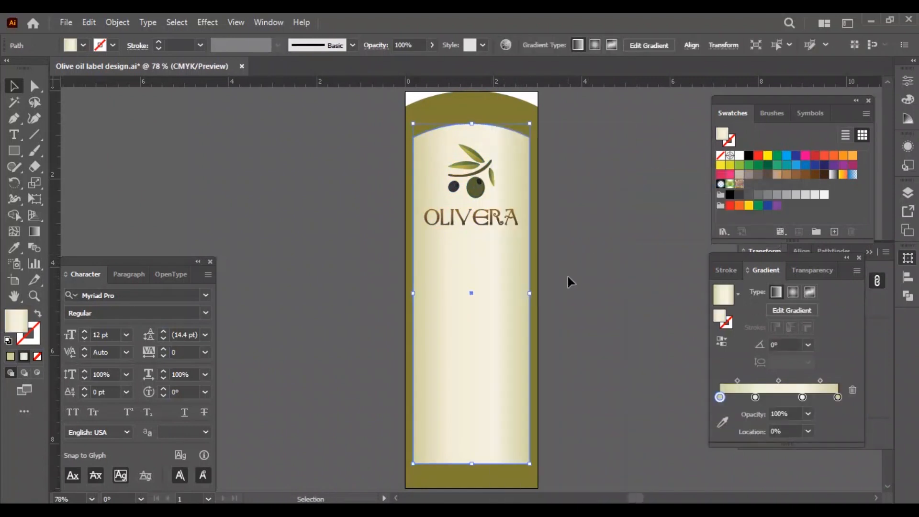
left_click(15, 247)
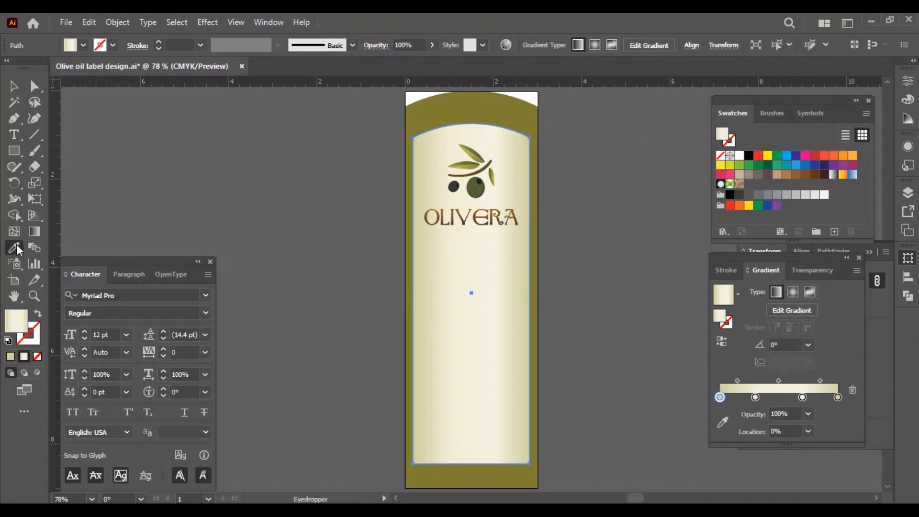
left_click(478, 111)
key("shift+x")
Apply an Offset Path of -0.125 in to the olive outline and expand its appearance.
left_click(208, 22)
mouse_move(249, 142)
left_click(411, 143)
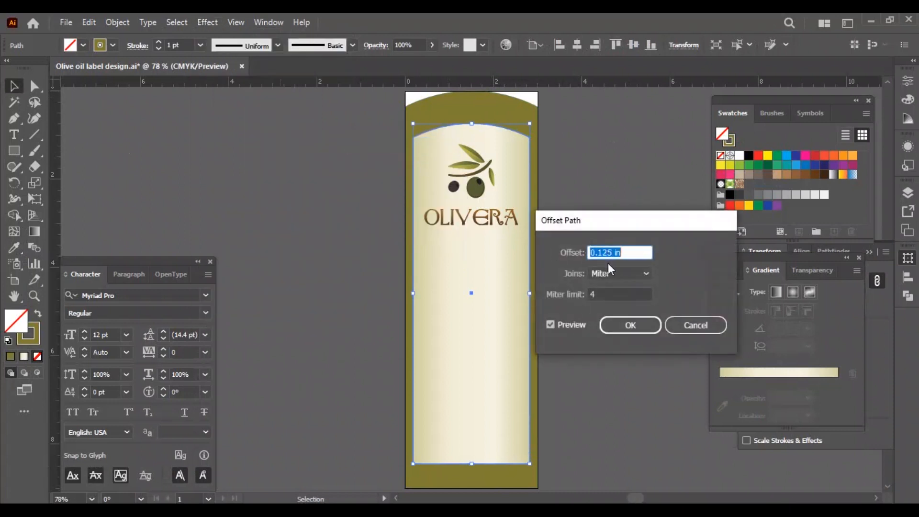
type("-0.125")
key("Tab")
key("Return")
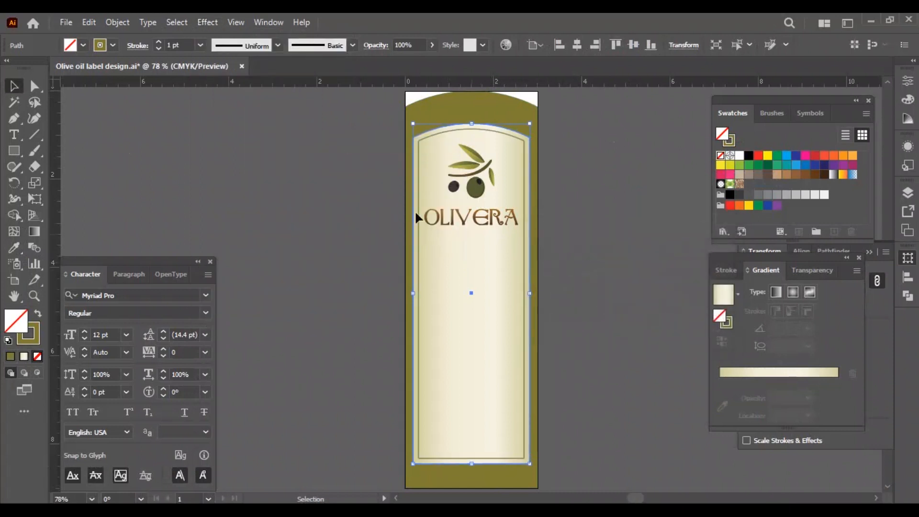
left_click(118, 22)
left_click(181, 206)
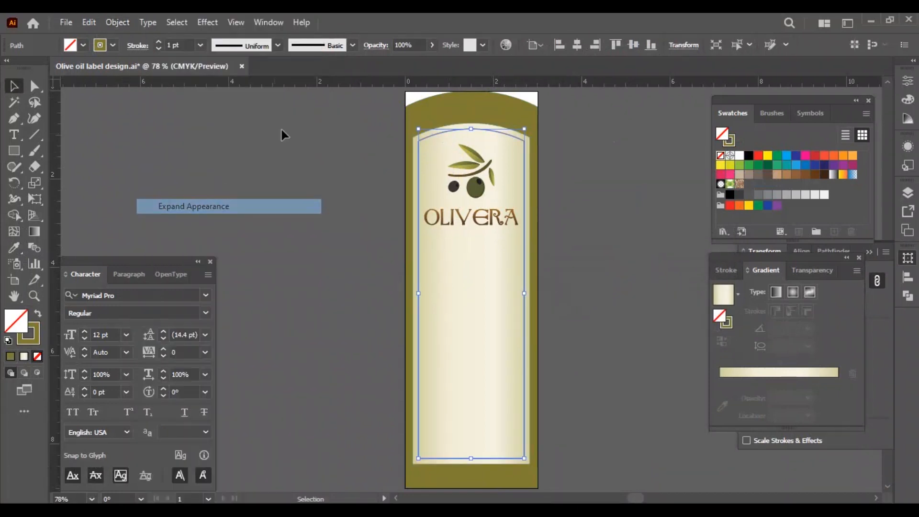
Give a copy of the outer arch a cream stroke with no fill and offset it by -5 px.
left_click(843, 185)
key("shift+x")
left_click(207, 22)
mouse_move(227, 141)
left_click(368, 145)
key("Down")
key("Down")
key("Down")
key("Down")
key("Down")
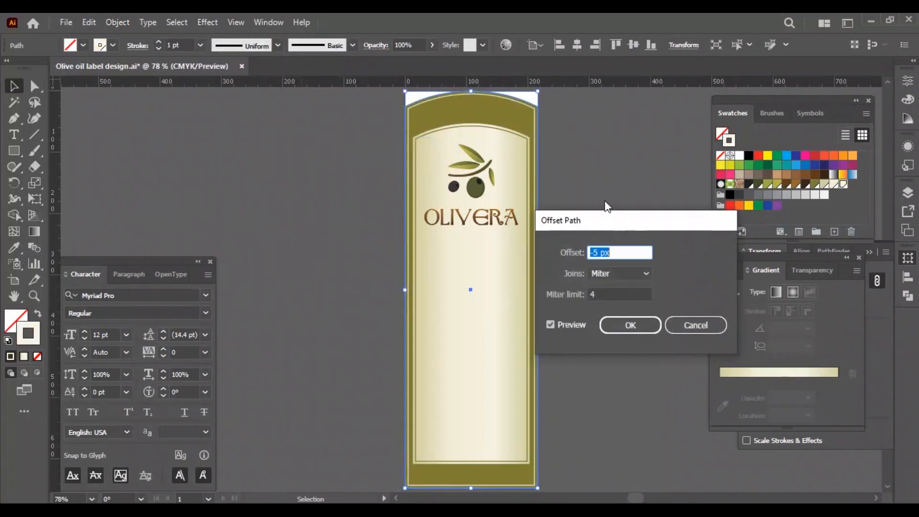
key("Return")
left_click(605, 234)
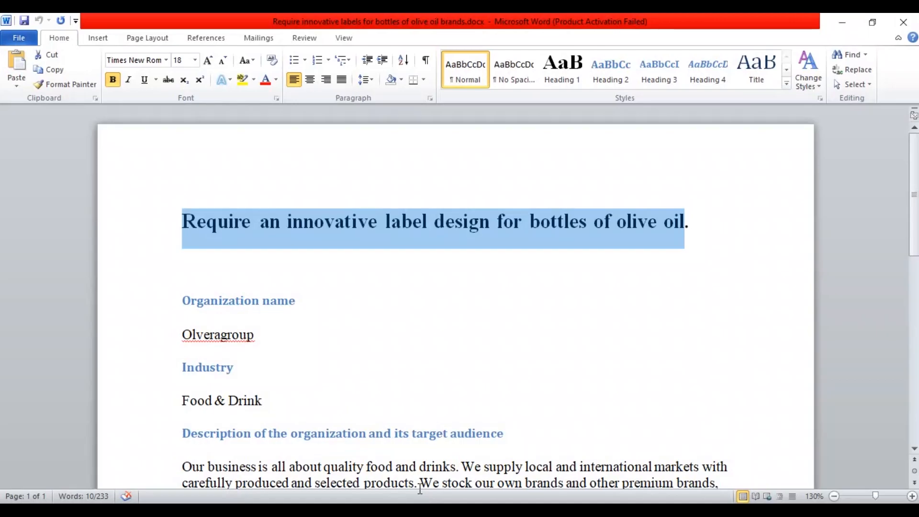
Copy the product details from the Word brief into a center-aligned text on the label, centered horizontally on the artboard.
scroll(417, 403, "down", 8)
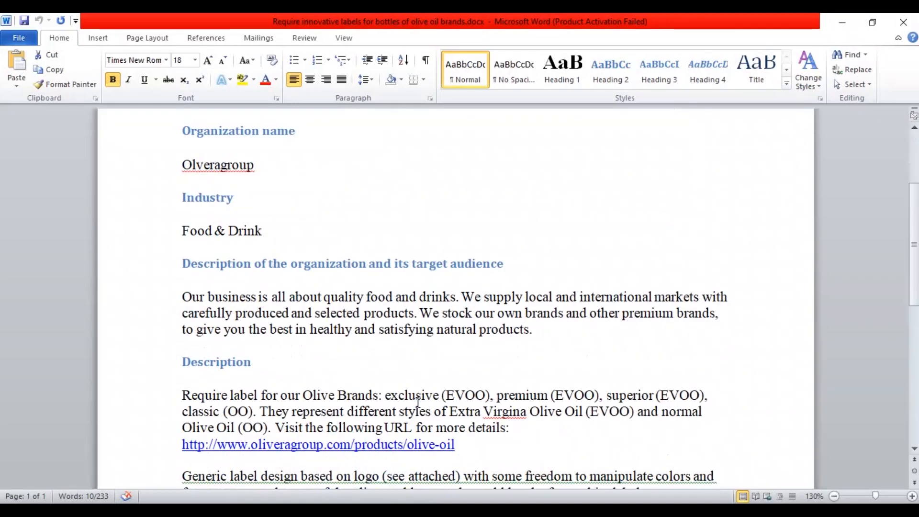
left_click_drag(224, 368, 185, 268)
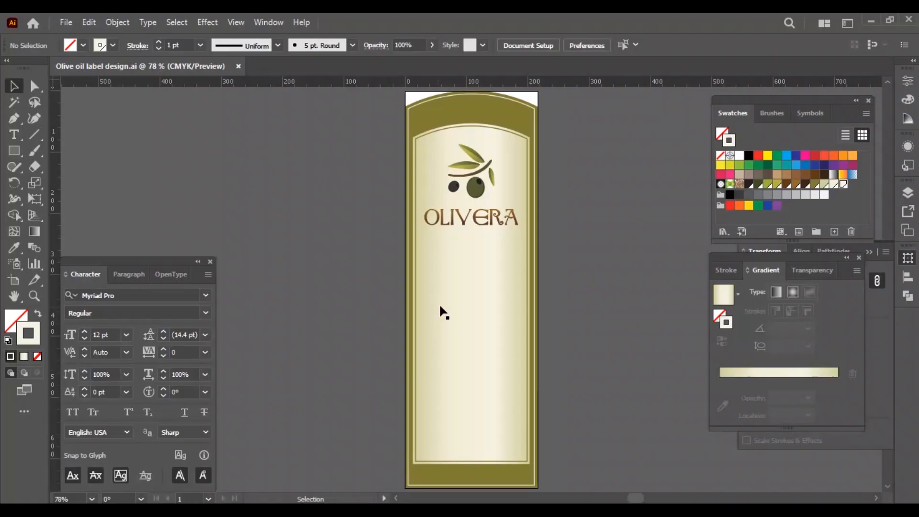
left_click(693, 45)
left_click(619, 65)
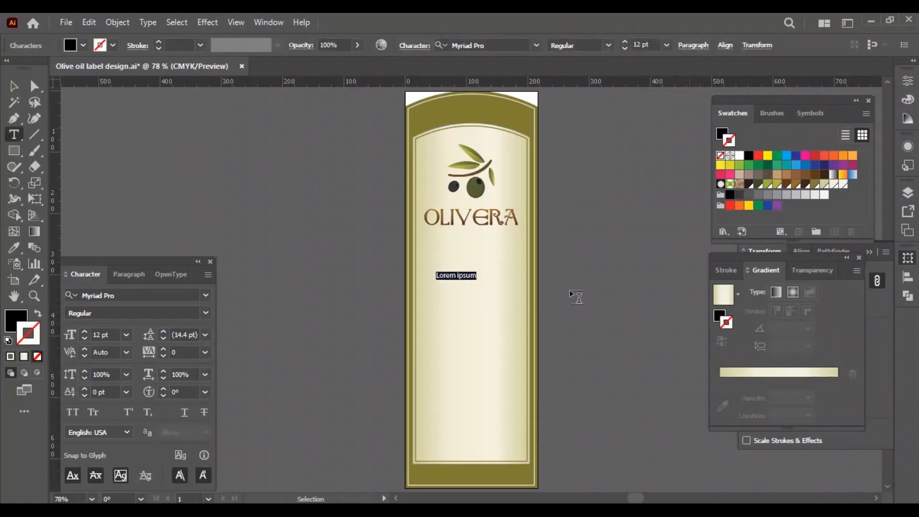
type("Produced in Andalucia Classic Unfiltered Extra virgin olive oil Made from the best olives harvested in Andalucia Acidity level 0.4% 500ml")
left_click(13, 86)
left_click(908, 277)
left_click(769, 288)
left_click(589, 308)
Cut the "Produced in Andalucia" line out of the product details text.
key("ctrl+plus")
key("ctrl+plus")
key("ctrl+0")
left_click(468, 211)
scroll(562, 291, "up", 1)
key("t")
left_click_drag(421, 354, 556, 359)
key("ctrl+c")
key("BackSpace")
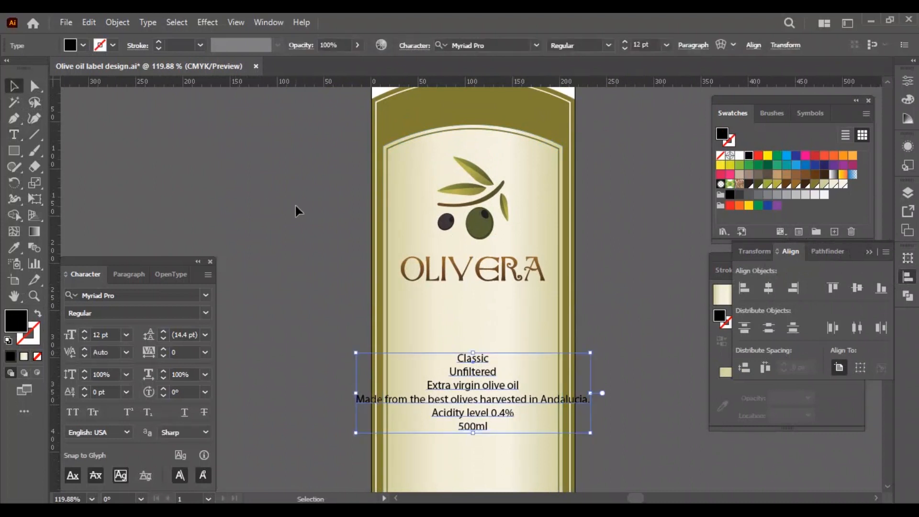
Paste "Produced in Andalucia" as a separate text in the olive band above the logo.
left_click(280, 202)
scroll(482, 321, "up", 1)
key("t")
left_click(481, 128)
key("ctrl+v")
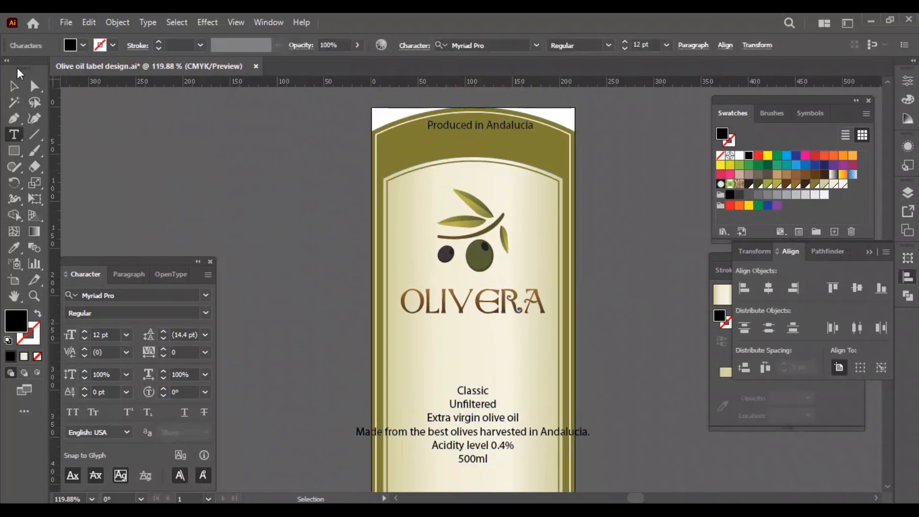
key("Escape")
Color the "Produced in Andalucia" text cream, center it horizontally and nudge it down within the olive band.
left_click(844, 184)
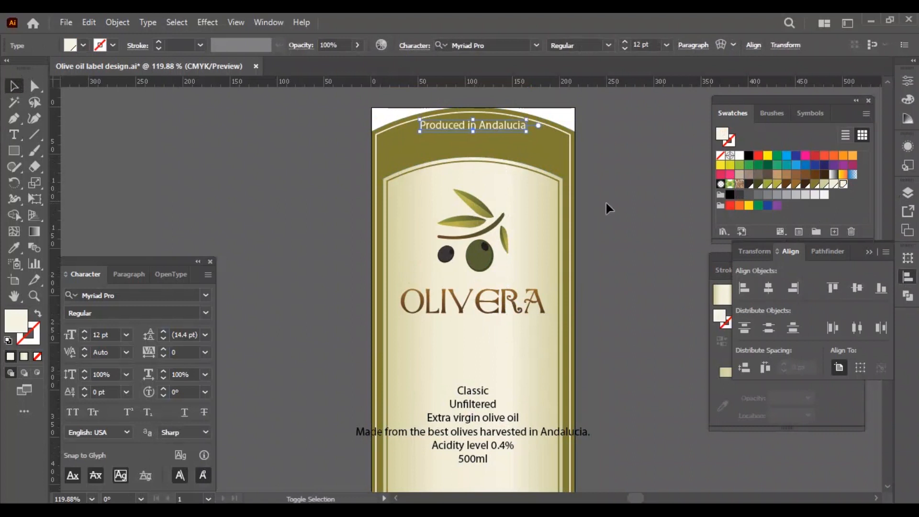
key("Down")
key("Down")
key("Down")
key("Down")
key("Down")
key("Down")
key("Down")
key("Down")
key("Down")
key("Down")
key("Down")
key("Down")
left_click(638, 185)
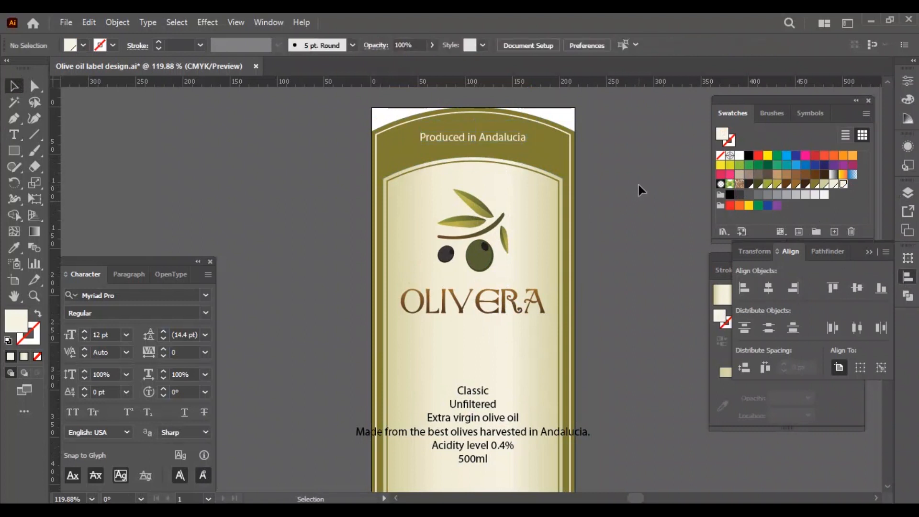
Give a copy of the inner arch outline a white stroke and offset it outward by 14 px.
left_click(547, 174)
left_click(208, 22)
mouse_move(308, 141)
left_click(392, 142)
key("Return")
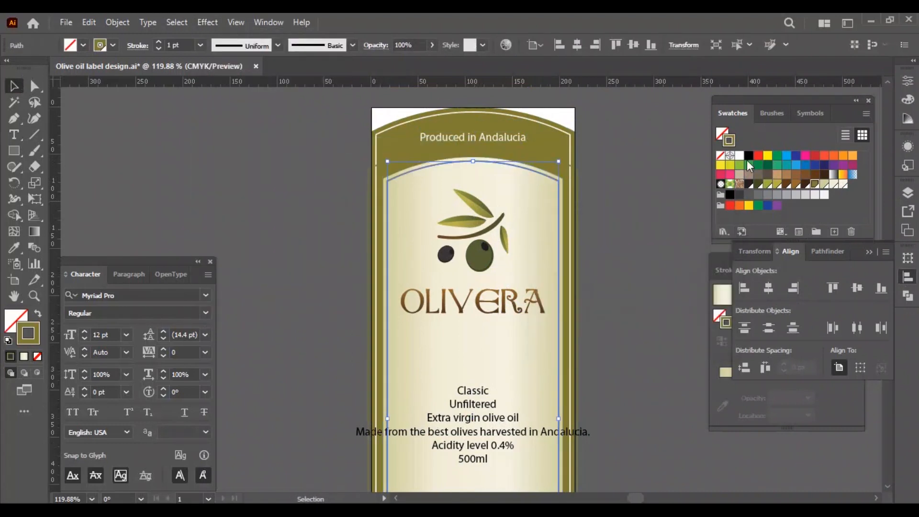
left_click(909, 148)
left_click(786, 180)
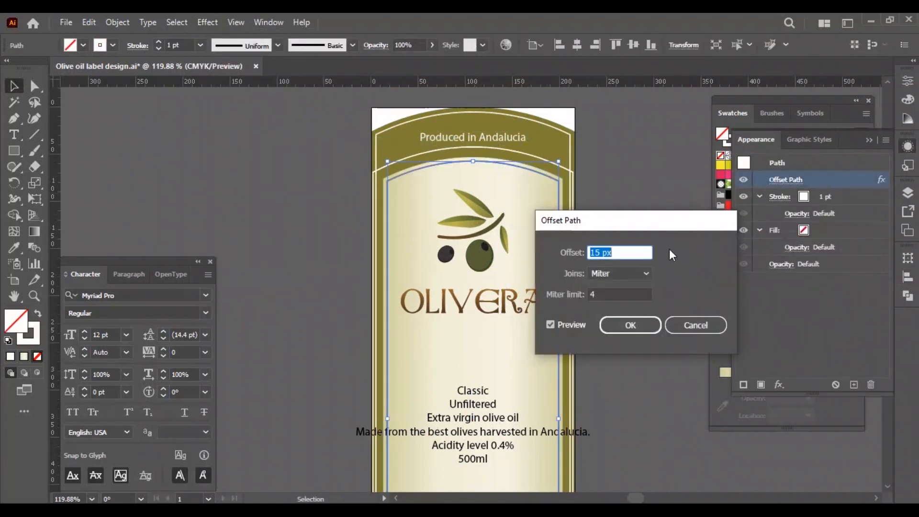
key("Return")
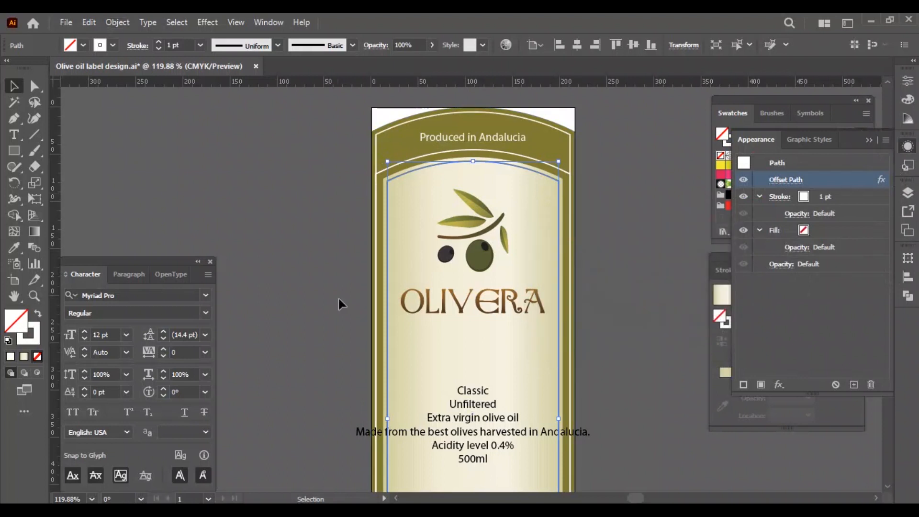
left_click(785, 179)
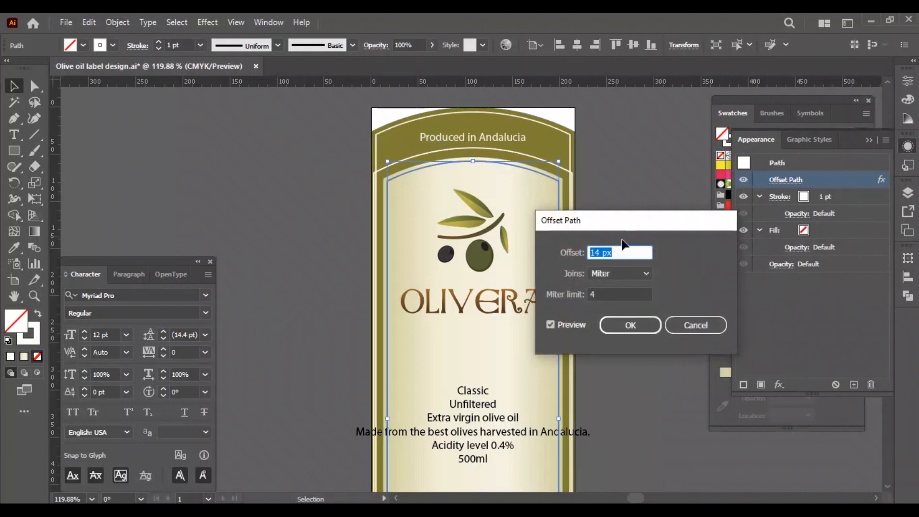
key("Return")
Expand the white offset outline, cut it at the arch's shoulder corners and remove all but the top curve.
left_click(118, 23)
left_click(186, 205)
key("c")
left_click(571, 171)
key("v")
left_click(581, 193)
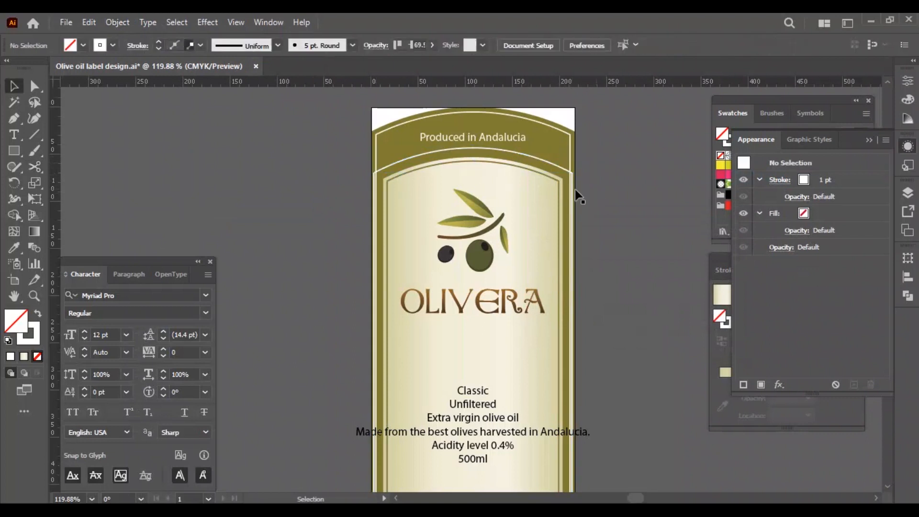
left_click(527, 161)
Move the "Produced in Andalucia" text onto the white top curve as type on a path.
left_click(518, 138)
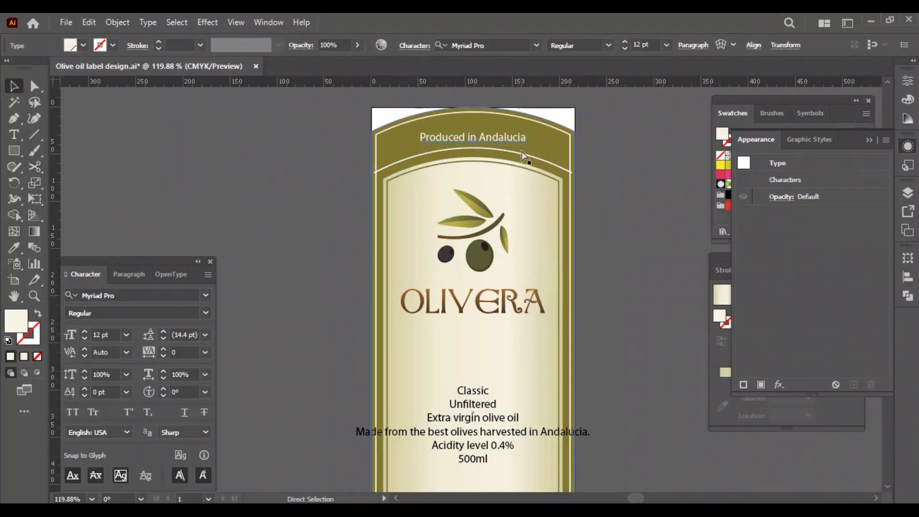
key("ctrl+x")
left_click(522, 152)
left_click_drag(15, 137, 48, 166)
left_click(374, 172)
key("ctrl+v")
left_click(10, 87)
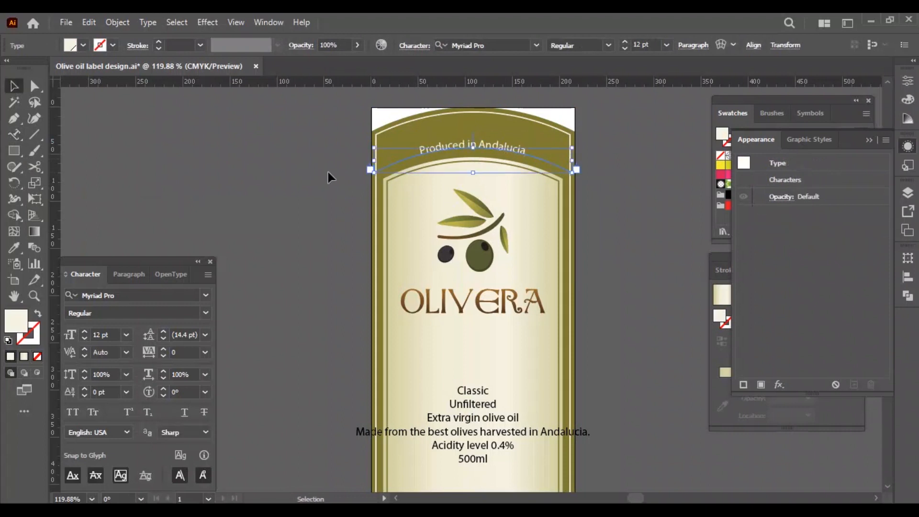
Set the curved "Produced in Andalucia" text in Bella Donna at 32 pt.
left_click(205, 295)
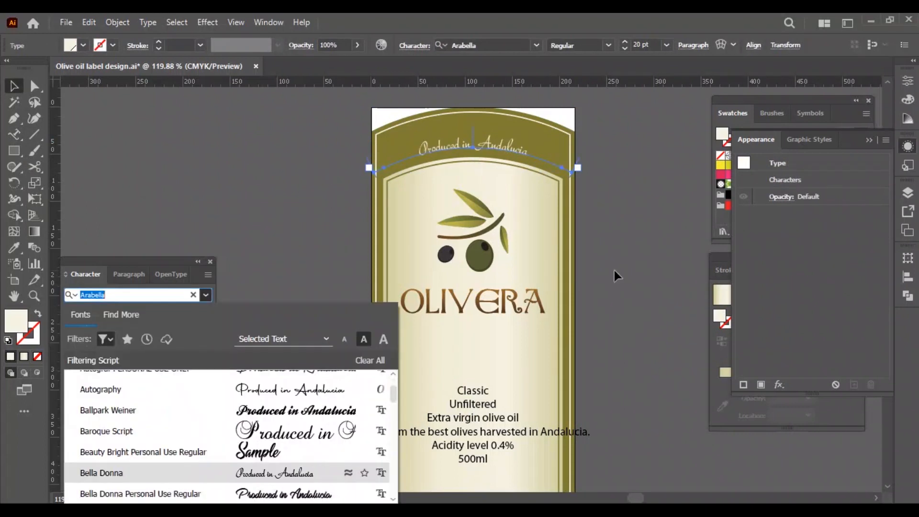
key("Return")
key("Up")
key("Up")
key("Up")
key("Up")
key("Up")
Nudge the curved text up within the olive band and deselect it.
key("Up")
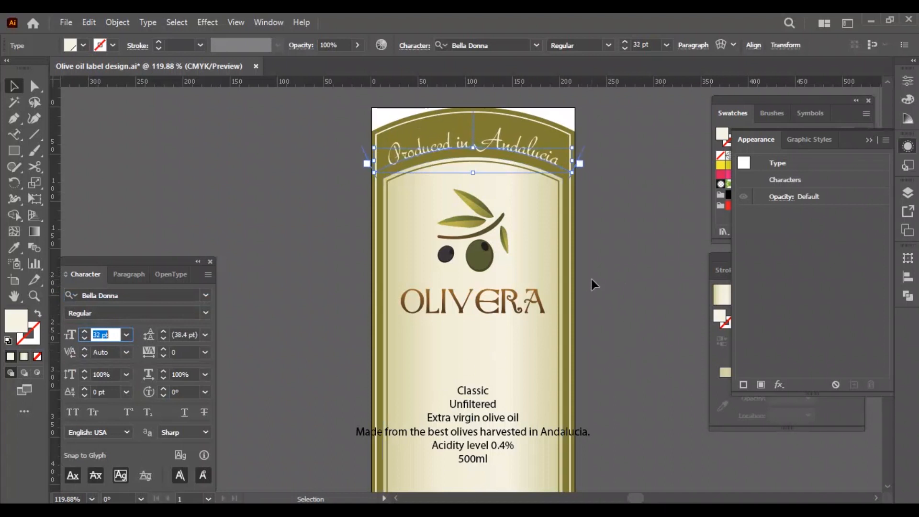
key("Return")
key("Up")
key("Up")
key("Up")
key("Up")
key("Up")
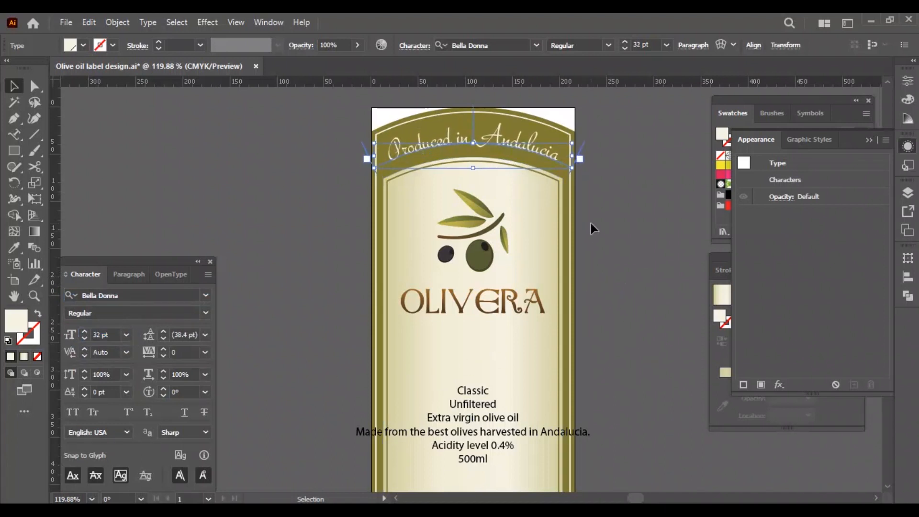
left_click(608, 219)
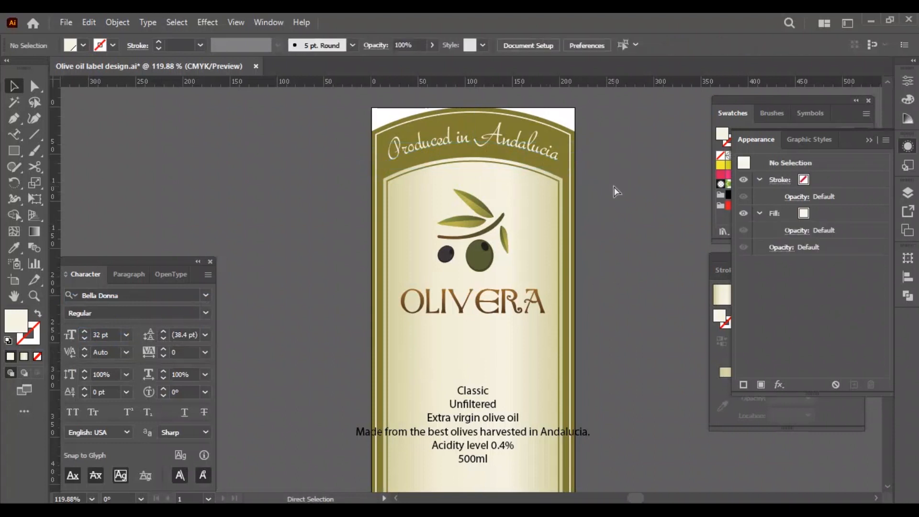
Duplicate the product details text below the logo, reduce the copy to "Classic" and set its size to 40 pt.
key("ctrl+0")
left_click_drag(468, 362, 618, 335)
double_click(458, 268)
key("Delete")
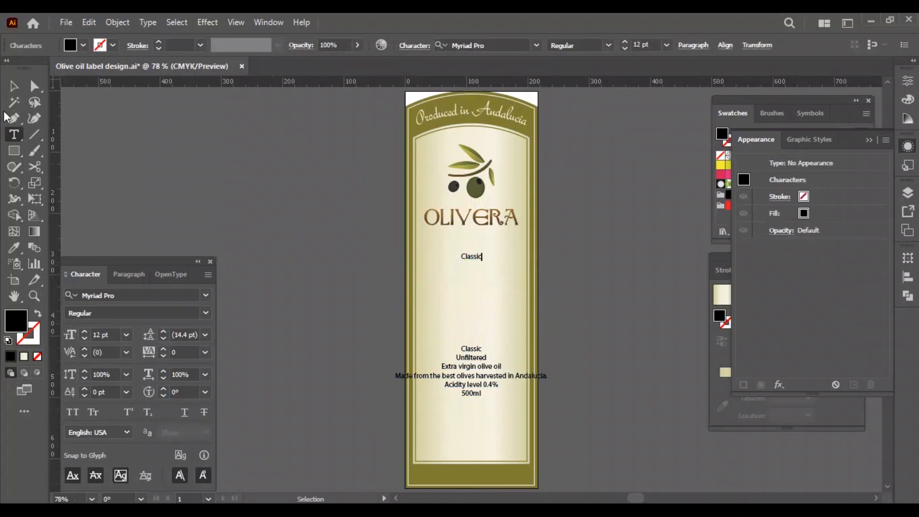
left_click(13, 86)
type("40")
key("Return")
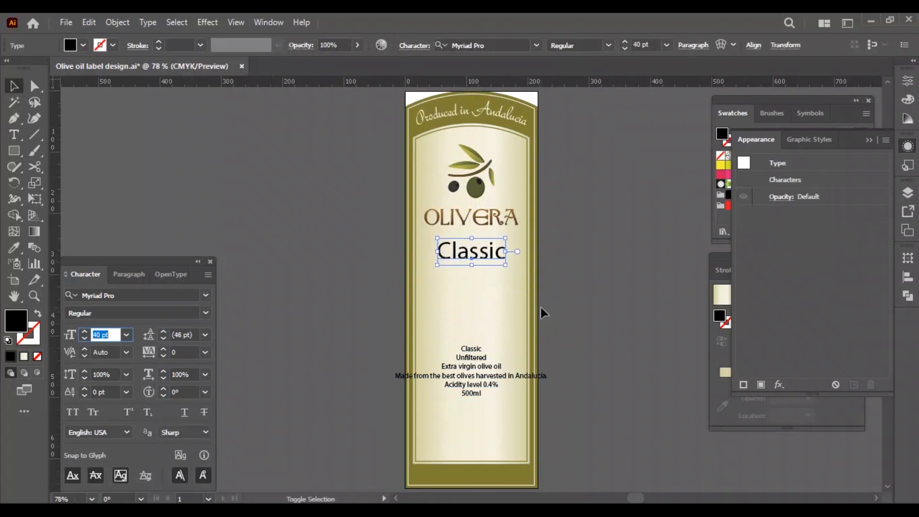
Set the "Classic" text below the logo in all caps.
left_click(561, 292)
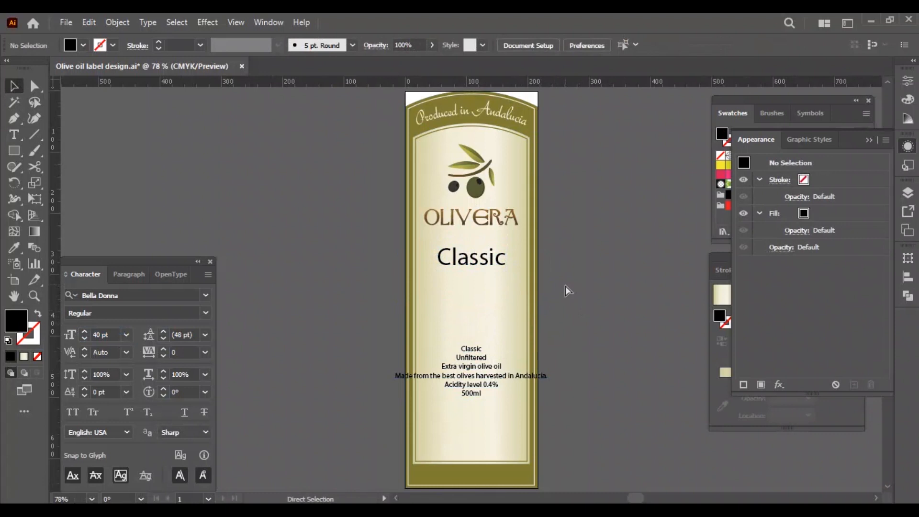
left_click(471, 259)
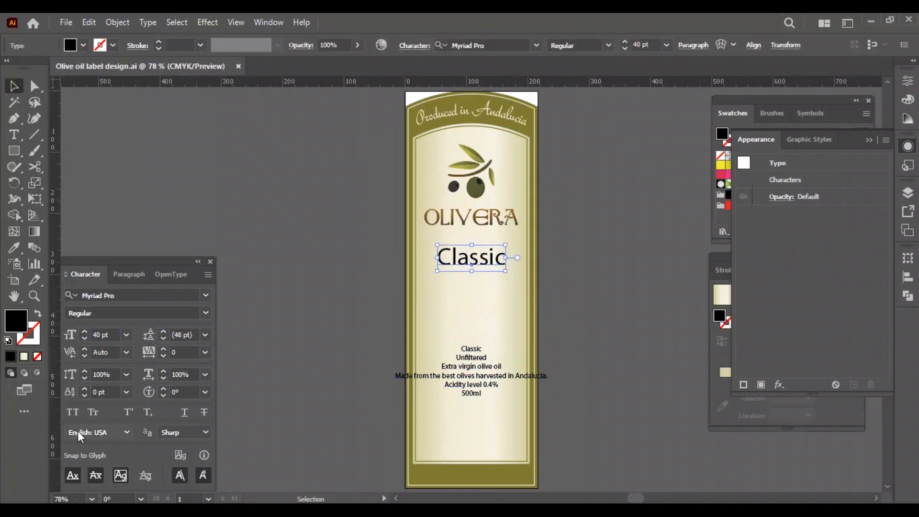
left_click(73, 413)
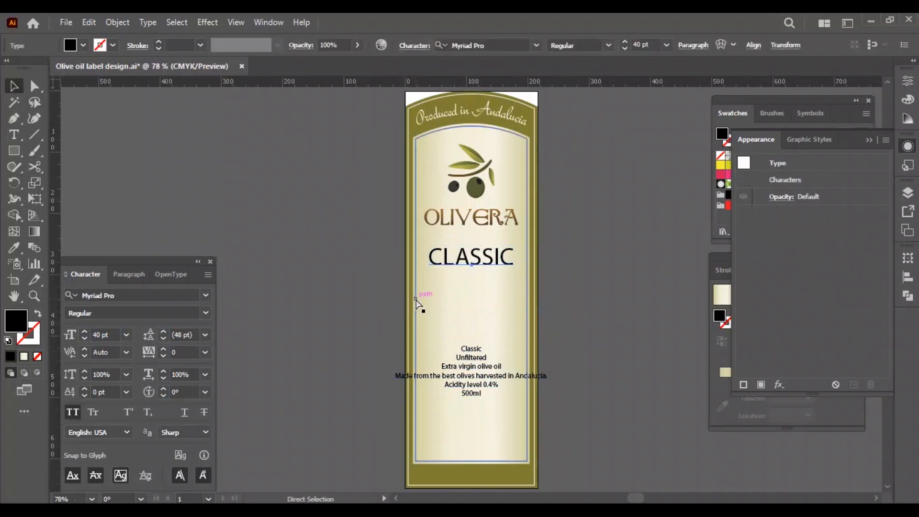
Change the CLASSIC text to the Baskerville Old Face font and reduce its size to 30 pt.
key("ctrl+plus")
key("ctrl+plus")
left_click_drag(315, 307, 367, 289)
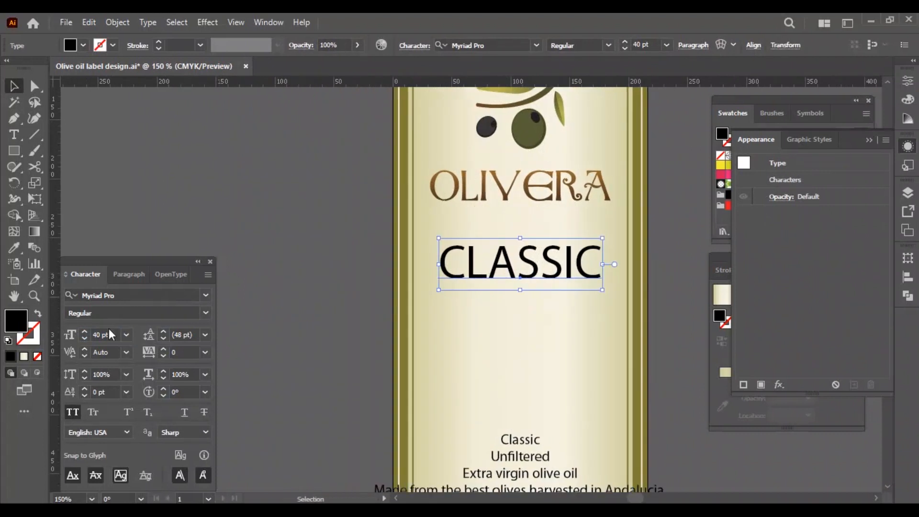
type("30")
key("Return")
left_click(205, 295)
left_click(107, 339)
left_click(65, 136)
scroll(207, 400, "down", 5)
left_click(203, 381)
left_click(632, 316)
Set the CLASSIC text to 25 pt with a tracking of 50.
left_click(520, 267)
left_click(111, 334)
key("Down")
key("Down")
key("Down")
key("Down")
key("Down")
left_click(205, 353)
left_click(192, 465)
Apply a horizontal Arc warp with a 10% bend to the CLASSIC text and centre it horizontally on the artboard.
left_click(207, 22)
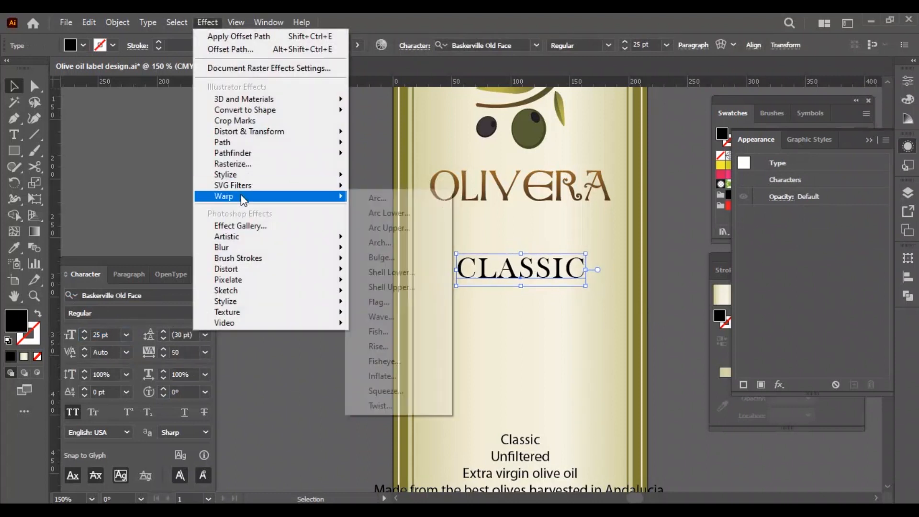
left_click(356, 197)
type("0")
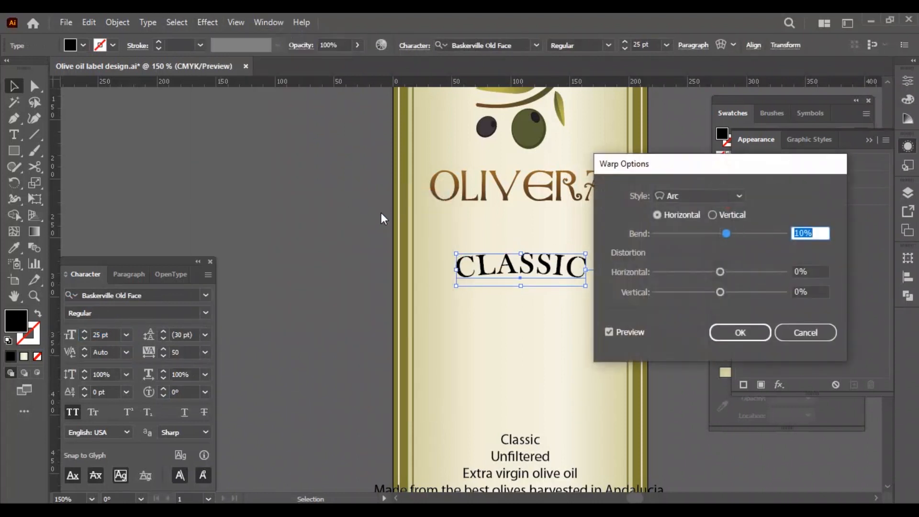
key("Return")
left_click(905, 280)
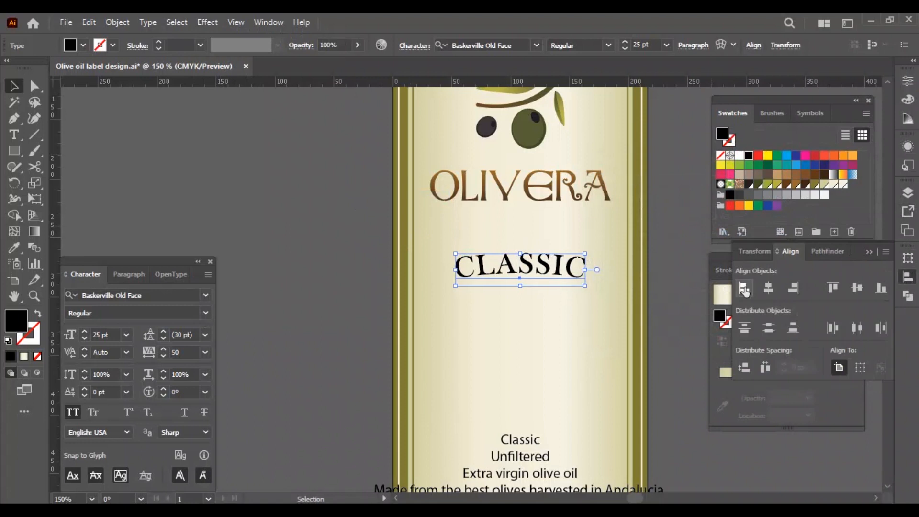
left_click(343, 246)
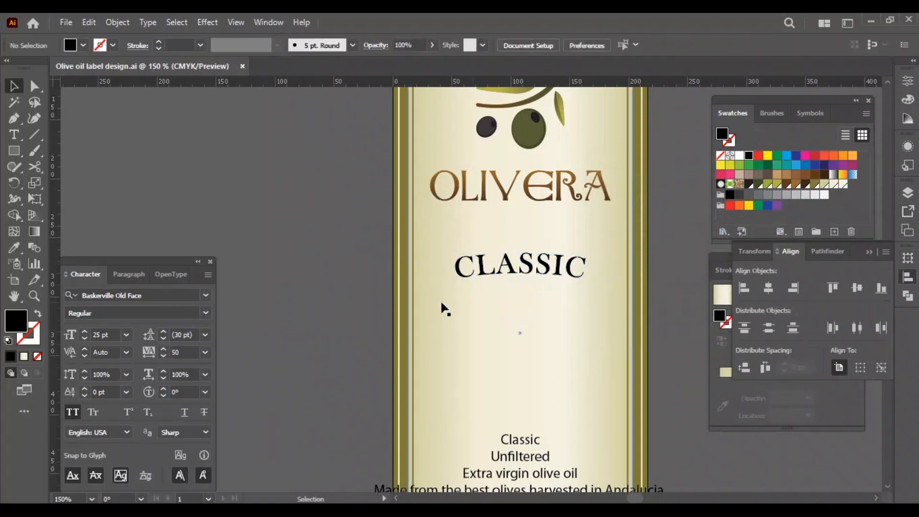
Draw an ellipse around the CLASSIC text with an olive-gold stroke and no fill, centred horizontally on the artboard.
key("l")
left_click_drag(448, 247, 604, 322)
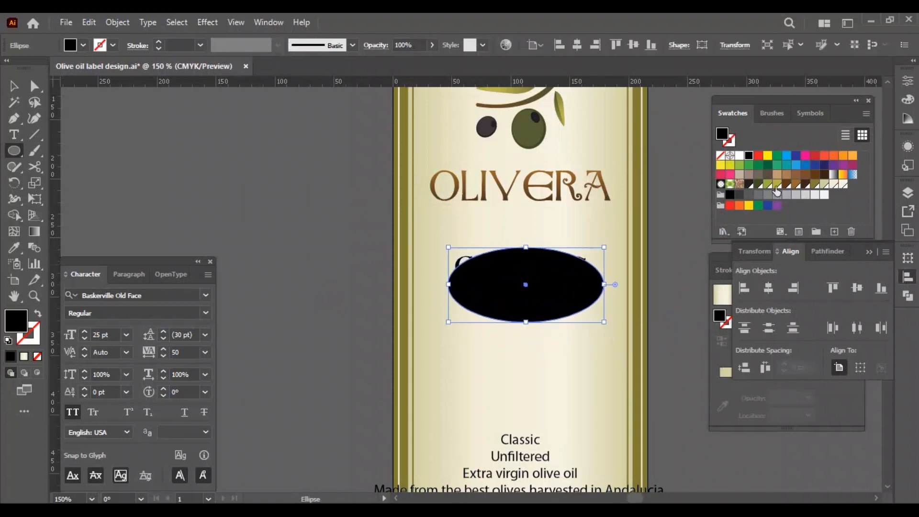
left_click(815, 184)
key("shift+x")
key("v")
left_click(578, 45)
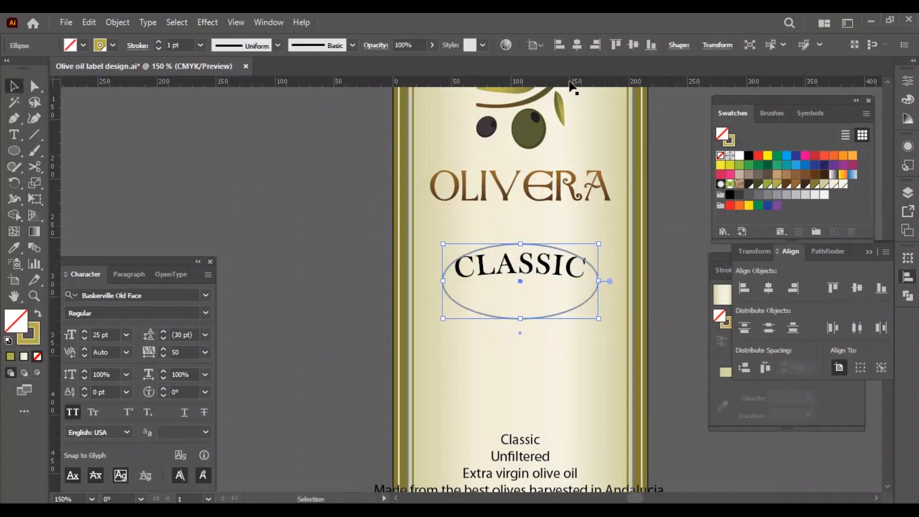
Duplicate the ellipse downward, then widen and nudge both ellipses so their upper curves run above and below the CLASSIC text.
mouse_move(598, 285)
left_mouse_down()
mouse_move(626, 283)
mouse_move(602, 297)
left_mouse_up()
left_click(585, 294)
left_click_drag(602, 261, 602, 264)
left_click(660, 239)
key("ctrl+plus")
key("ctrl+plus")
key("ctrl+plus")
left_click_drag(590, 314, 470, 324)
left_click(554, 186)
key("Up")
left_click(555, 458, "shift")
scroll(554, 448, "down", 3)
left_click_drag(208, 225, 198, 225)
left_click(379, 307)
key("ctrl+minus")
scroll(698, 282, "up", 1)
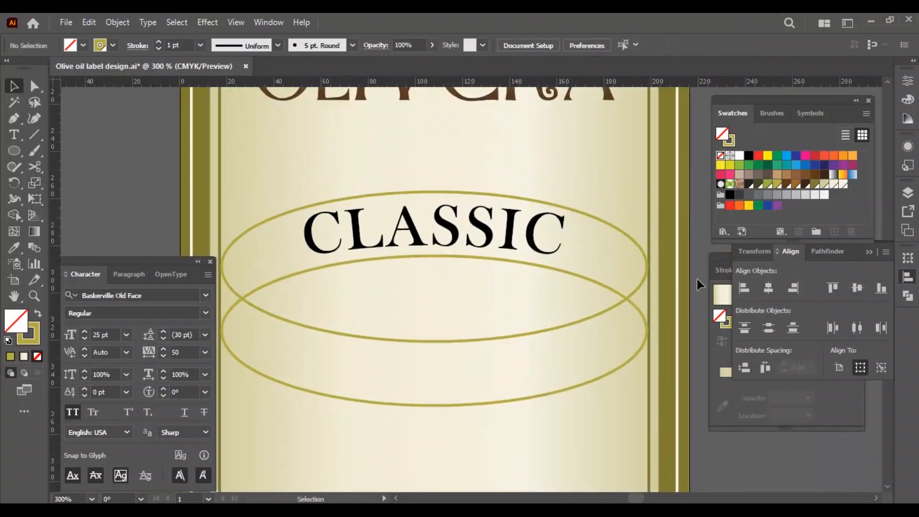
Copy the label's inner outline in place and narrow the copies to about the width of the CLASSIC text.
left_click(649, 224)
left_click_drag(649, 356, 560, 366)
key("ctrl+c")
key("ctrl+f")
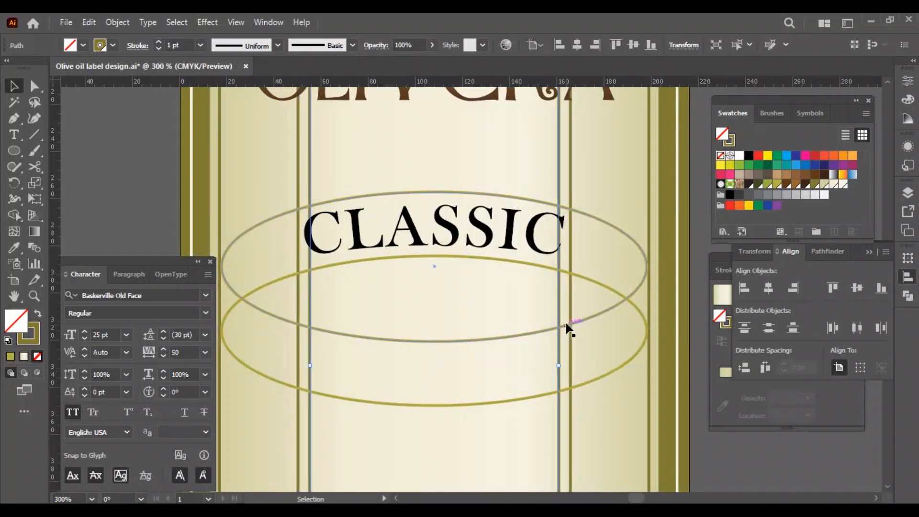
Trim both ellipses at the narrowed outlines with the Shape Builder and delete the leftovers, keeping only the two upper arcs.
left_click(570, 330, "shift")
left_click(593, 281, "shift")
left_click(605, 227, "shift")
key("shift+m")
left_click(282, 242, "alt")
left_click(565, 272, "alt")
left_click(305, 272, "alt")
key("v")
left_click(168, 194)
left_click(298, 240)
key("Delete")
left_click(598, 353)
key("Delete")
left_click(594, 312)
key("Delete")
Apply a width profile tapered at both ends to the arcs above and below the CLASSIC text.
left_click(434, 192)
left_click(231, 46)
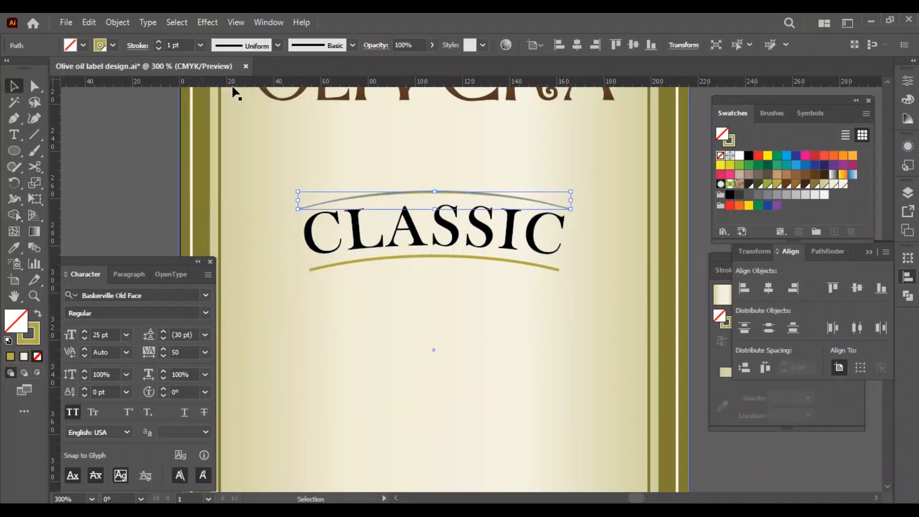
left_click(234, 89)
left_click(407, 259)
left_click(239, 46)
left_click(234, 89)
Set the stroke weight of the arcs around the CLASSIC text to 2 pt and deselect.
left_click(143, 155)
left_click(376, 195)
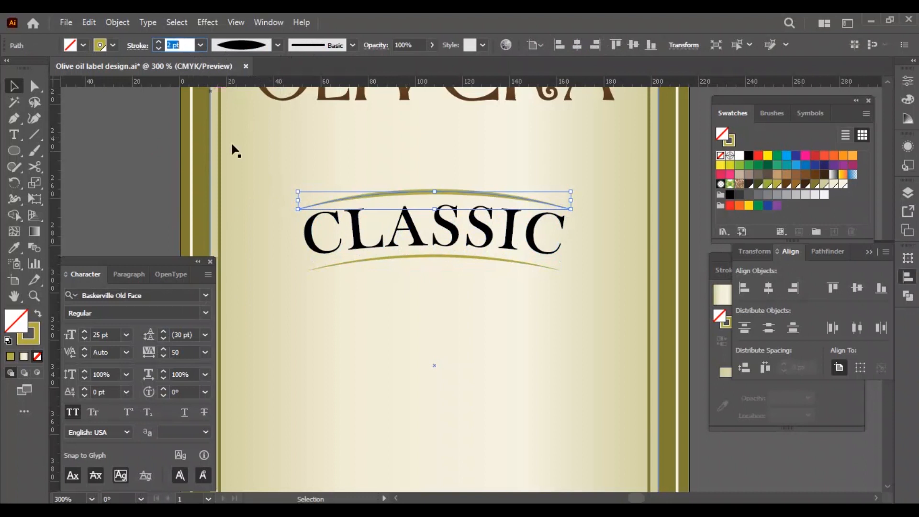
left_click(380, 257)
left_click(111, 166)
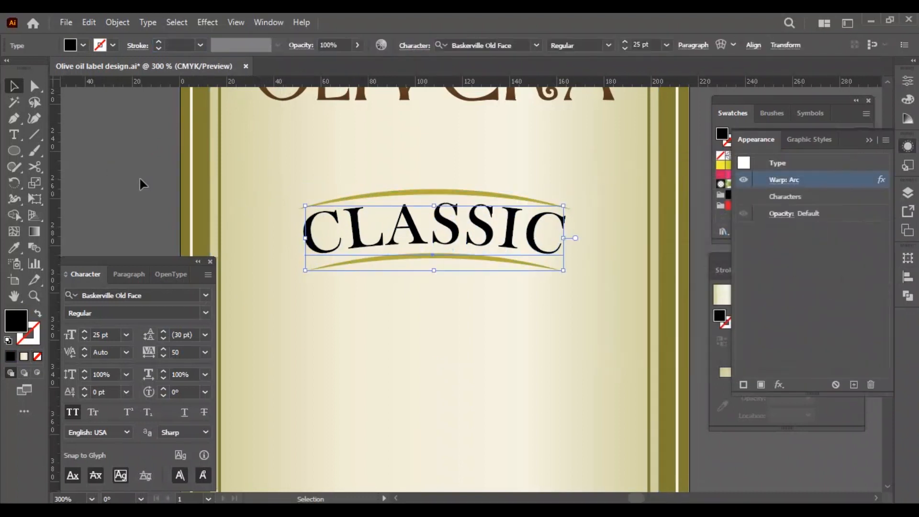
left_click(205, 203)
Draw a circle over the CLASSIC text, centre it on the artboard and sample the arc's 2 pt olive-gold stroke onto it.
key("ctrl+0")
scroll(456, 258, "up", 4)
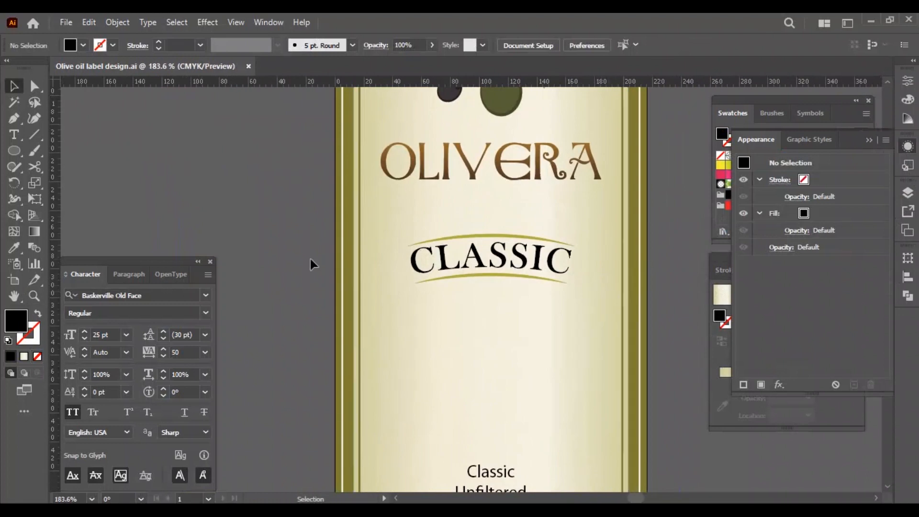
scroll(493, 283, "up", 2)
key("l")
left_click_drag(457, 190, 580, 314)
key("v")
left_click(577, 45)
key("shift+x")
key("i")
left_click(570, 221)
key("v")
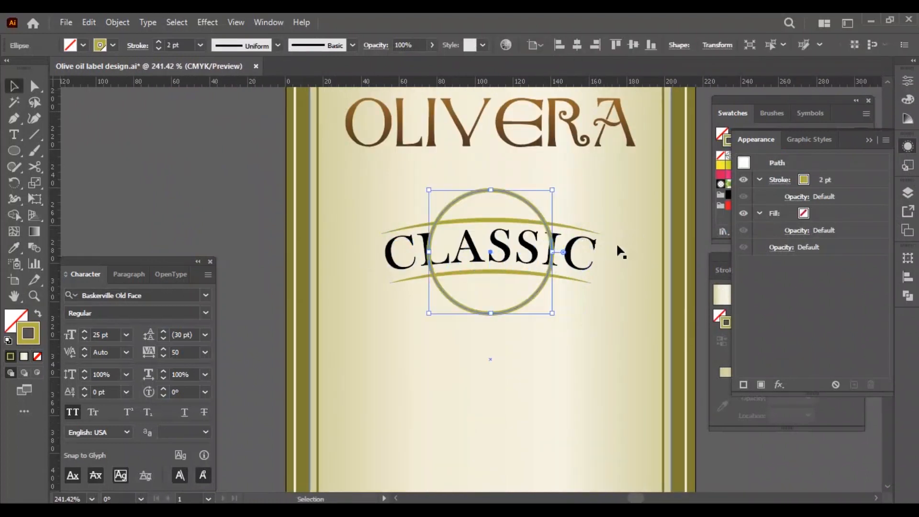
Turn the circle's stroke into round dots using a 6 pt weight, round caps, a 0 pt dash and a 7 pt gap.
left_click(722, 270)
left_click(731, 270)
left_click(724, 386)
type("0")
left_click(757, 385)
left_click(776, 291)
key("Up")
key("Up")
left_click(751, 386)
key("Up")
key("Up")
key("Up")
key("Up")
key("Down")
key("Down")
key("Down")
key("Down")
key("Down")
left_click(740, 292)
key("Up")
key("Up")
key("Up")
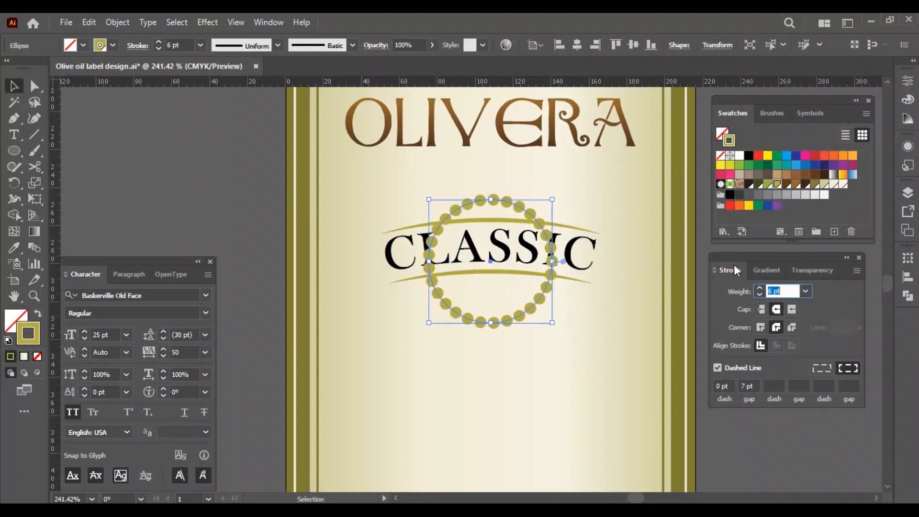
Trim the dotted circle with the Shape Builder, keeping only its part above the upper arc.
left_click(574, 227, "shift")
key("shift+m")
left_click(493, 296, "alt")
key("v")
left_click(420, 210)
left_click(528, 213)
Increase the dotted arc's dash gap and apply the tapered width profile to its stroke.
left_click(749, 386)
key("Up")
key("Up")
key("Up")
left_click(278, 45)
left_click(240, 90)
Shorten the dotted arc to its central section by trimming it with a rectangle and the Shape Builder.
left_click(581, 210)
key("m")
left_click_drag(491, 202, 522, 246)
key("v")
left_click(528, 212, "shift")
key("shift+m")
left_click(529, 212, "alt")
left_click(455, 211, "alt")
Adjust the short dotted arc's dash gap and width, with its stroke weight at 6 pt.
left_click(740, 291)
key("Down")
key("Down")
left_click(748, 386)
key("Down")
key("Down")
key("Down")
left_click(740, 292)
key("Up")
left_click(747, 385)
key("Up")
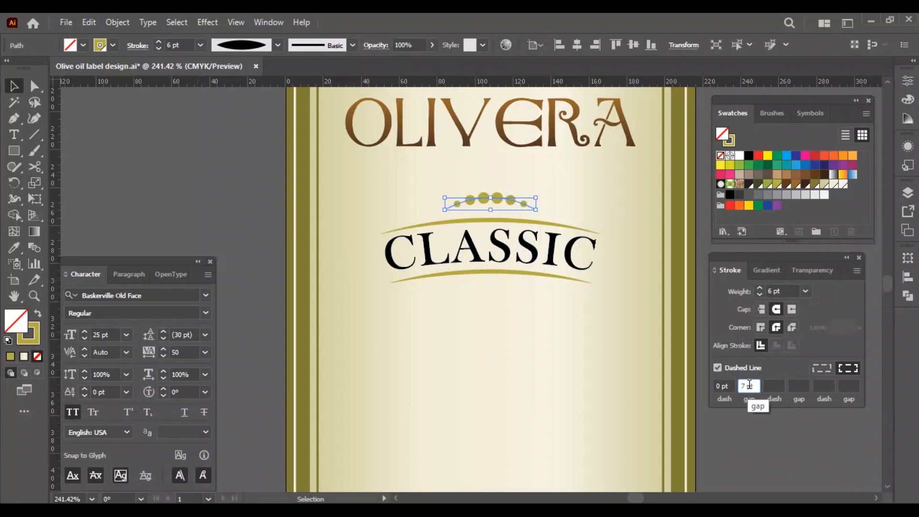
key("Up")
key("Up")
key("Up")
key("Down")
key("Down")
left_click(251, 201)
Resize the dotted arc above the CLASSIC text and set its dash gap to 8 pt and stroke weight to 5 pt.
left_click(498, 203)
left_click_drag(536, 208, 526, 209)
left_click(748, 386)
key("Down")
key("Down")
left_click(262, 221)
left_click(499, 204)
left_click(740, 291)
key("Down")
left_click(261, 235)
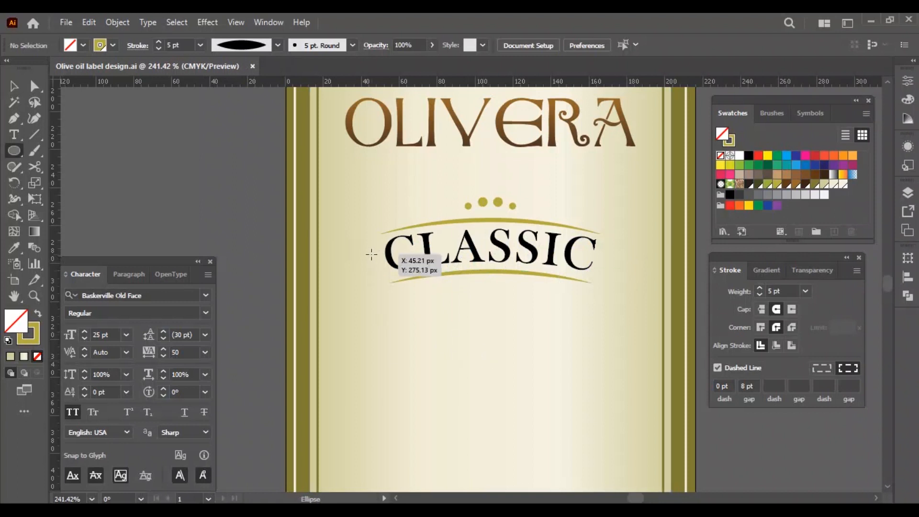
Draw a small circle with a dark fill and no stroke just left of the CLASSIC text.
left_click_drag(379, 262, 380, 262)
key("shift+x")
key("v")
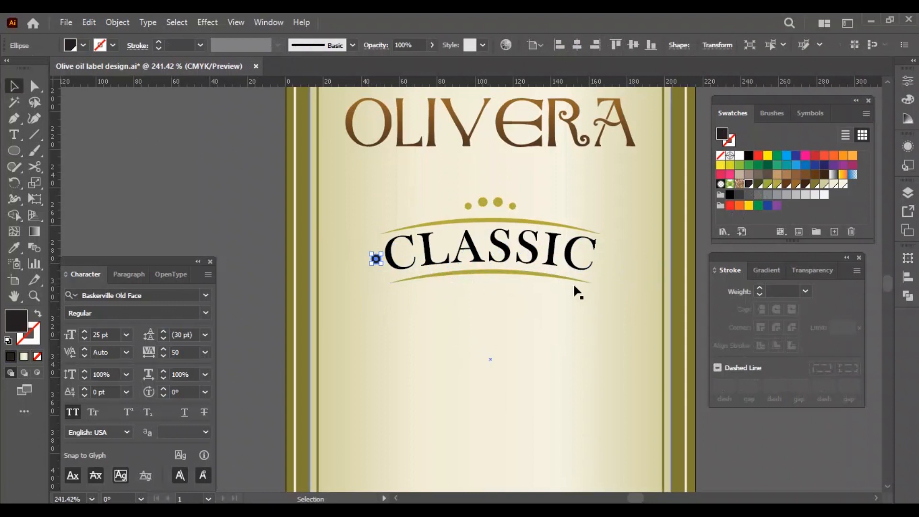
Match the dot's fill to the black CLASSIC text and duplicate the dot onto the opposite side of the word.
key("i")
left_click(392, 255)
left_click_drag(376, 257, 610, 257)
key("v")
Group the two dots beside CLASSIC, centre them horizontally on the label and save the document.
left_click(908, 258)
left_click(835, 273)
key("Down")
left_click(266, 240)
left_click(371, 257, "shift")
key("ctrl+g")
left_click(577, 45)
left_click(246, 167)
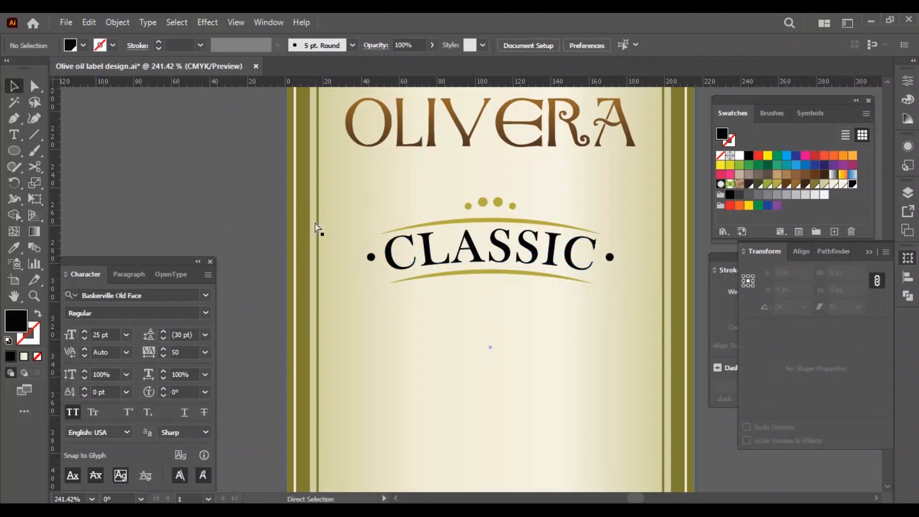
key("ctrl+0")
key("ctrl+s")
Remove the "Classic" and "Unfiltered" lines from the product details text block.
key("z")
left_click_drag(476, 352, 591, 357)
key("v")
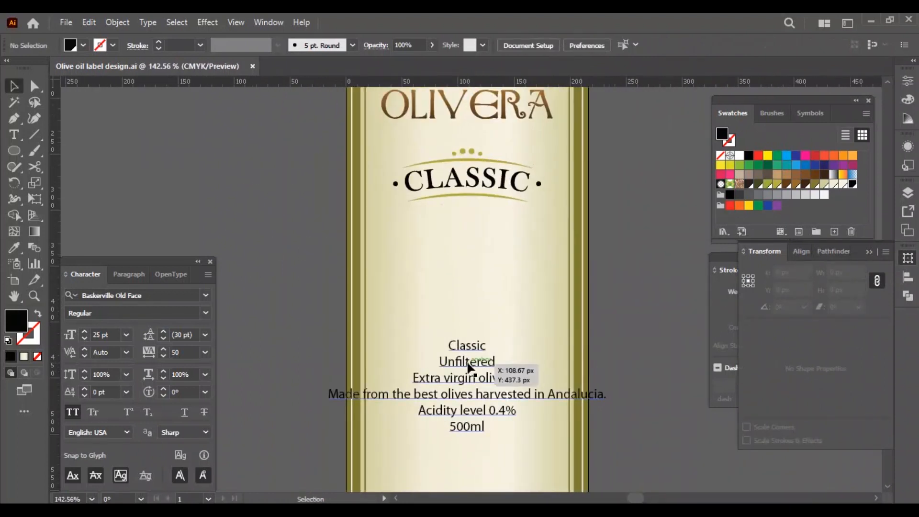
key("t")
left_click_drag(451, 347, 581, 355)
key("BackSpace")
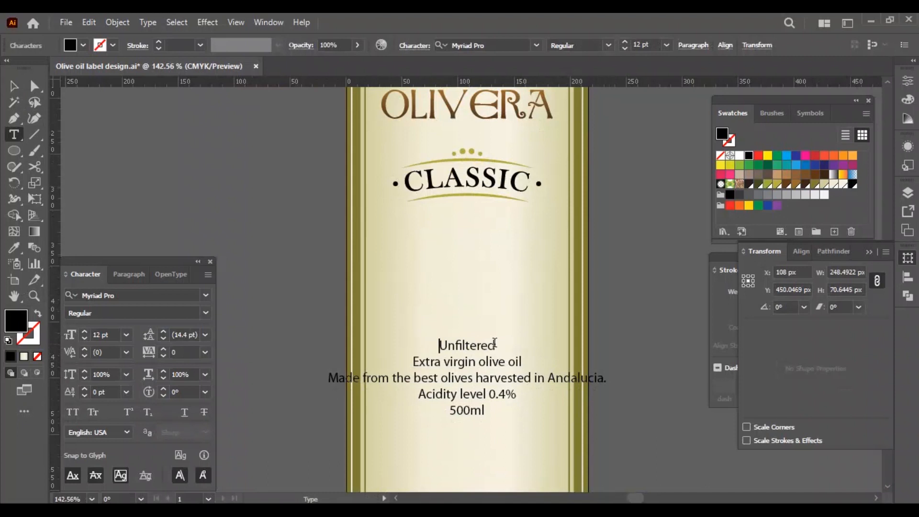
key("BackSpace")
key("Delete")
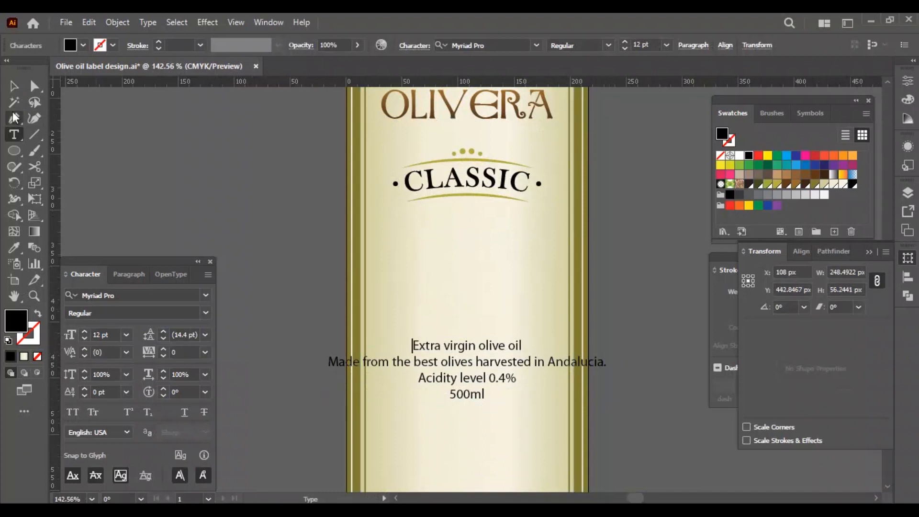
Place "Unfiltered" as separate all-caps text centred just below the lower arc under CLASSIC.
key("Escape")
left_click(466, 309)
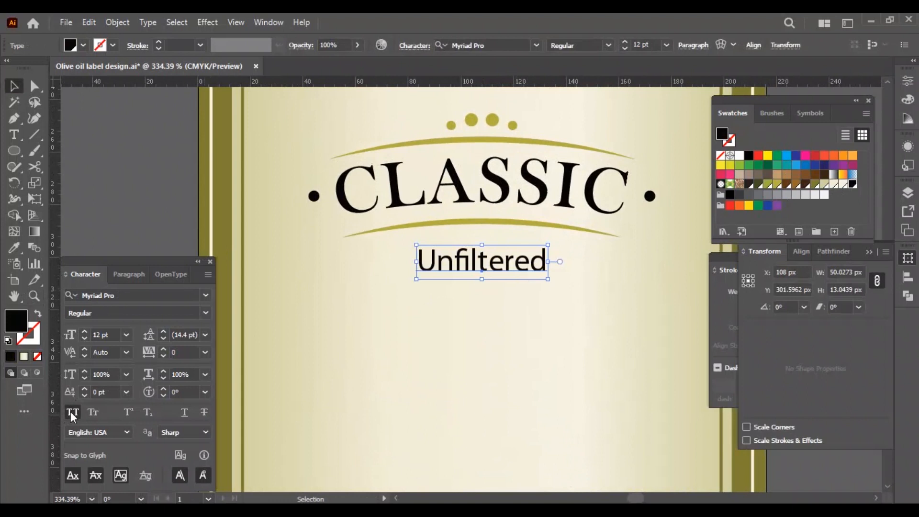
left_click(72, 414)
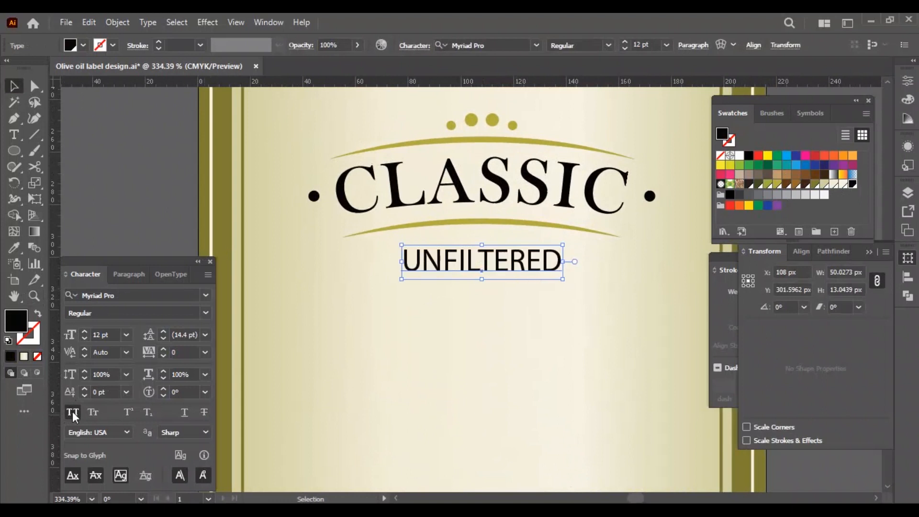
key("Up")
key("Up")
key("Up")
key("ctrl+minus")
left_click_drag(465, 330, 513, 283)
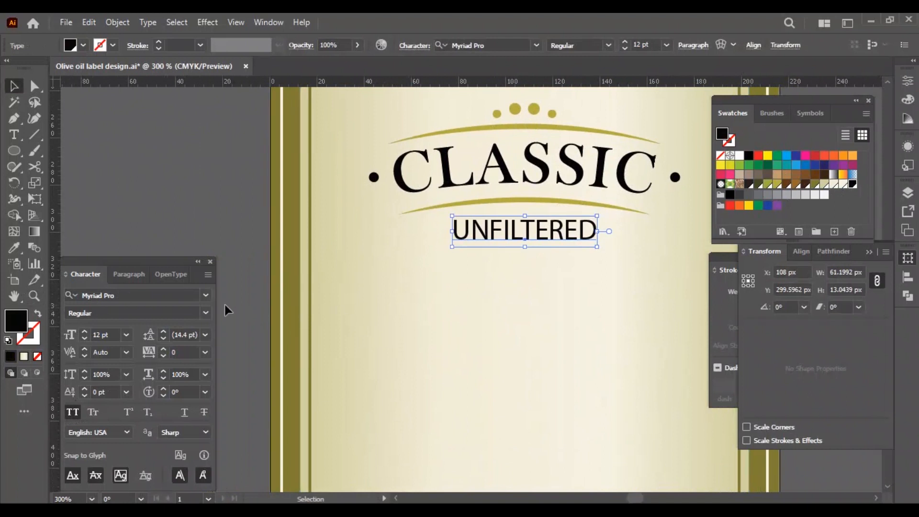
Set the UNFILTERED text's font to Arno Pro and its size to 11 pt.
left_click(207, 296)
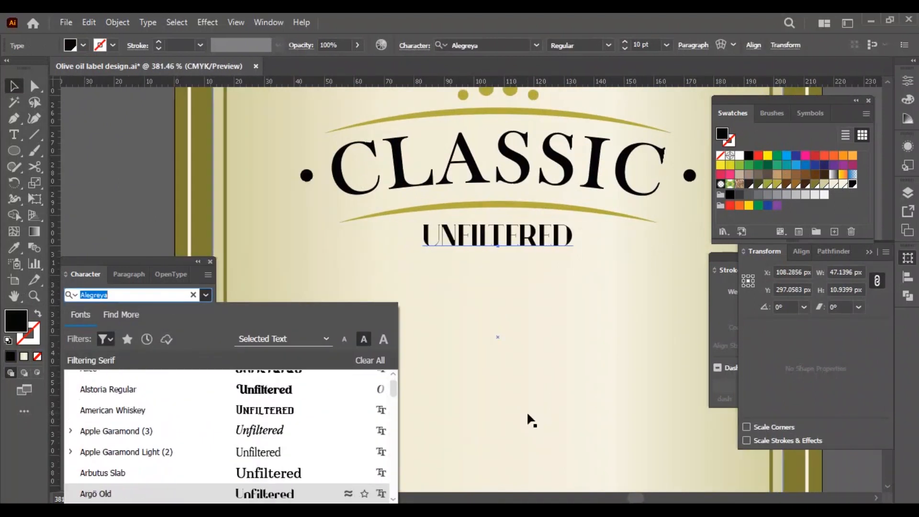
key("Down")
key("Down")
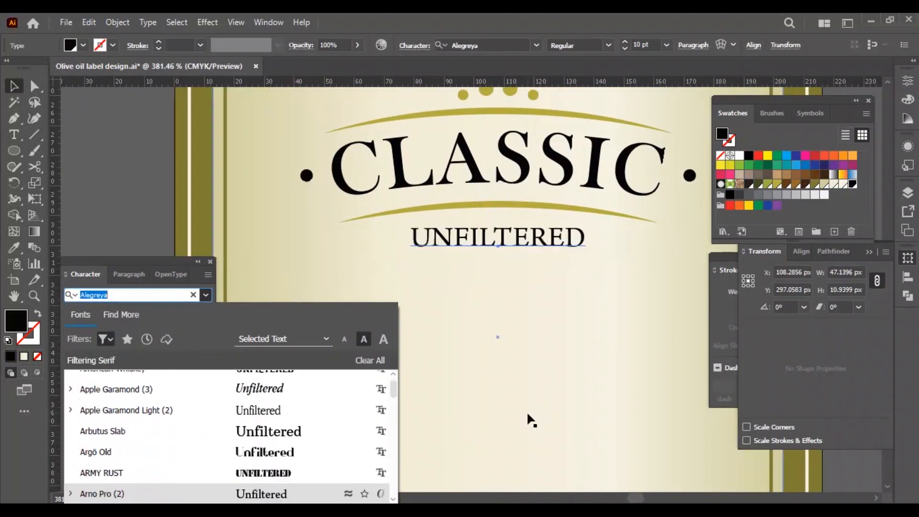
key("Return")
double_click(108, 336)
type("11")
key("Return")
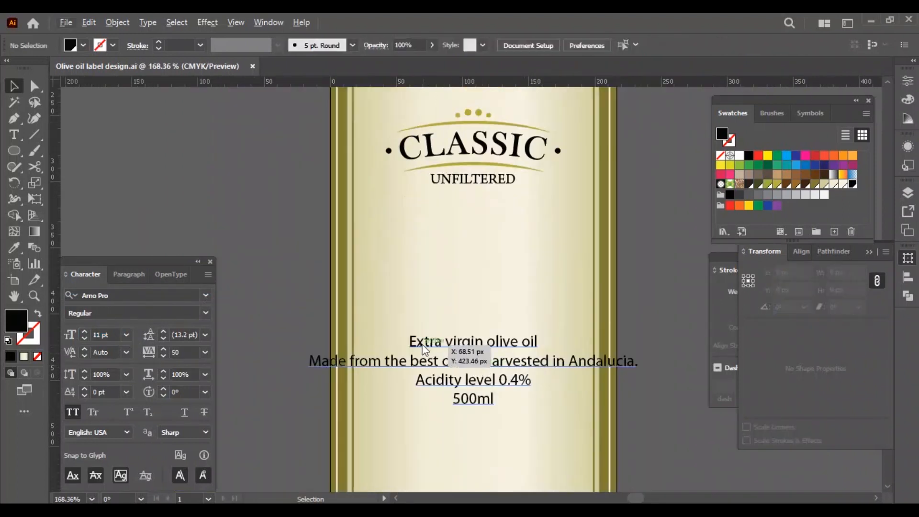
Move the "Extra virgin olive oil" line out of the details block into its own text below UNFILTERED, in matching style.
double_click(415, 346)
left_click_drag(411, 344, 578, 338)
key("ctrl+x")
key("Delete")
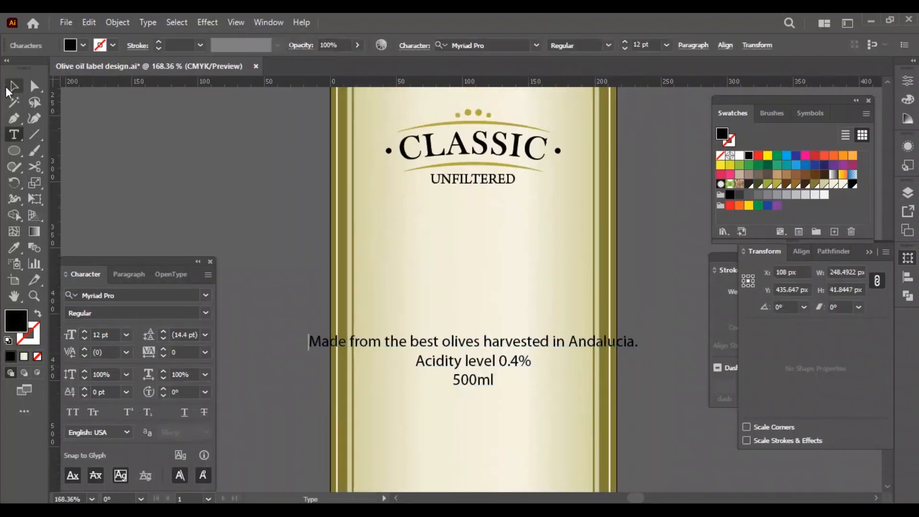
left_click(13, 86)
left_click_drag(437, 344, 448, 224)
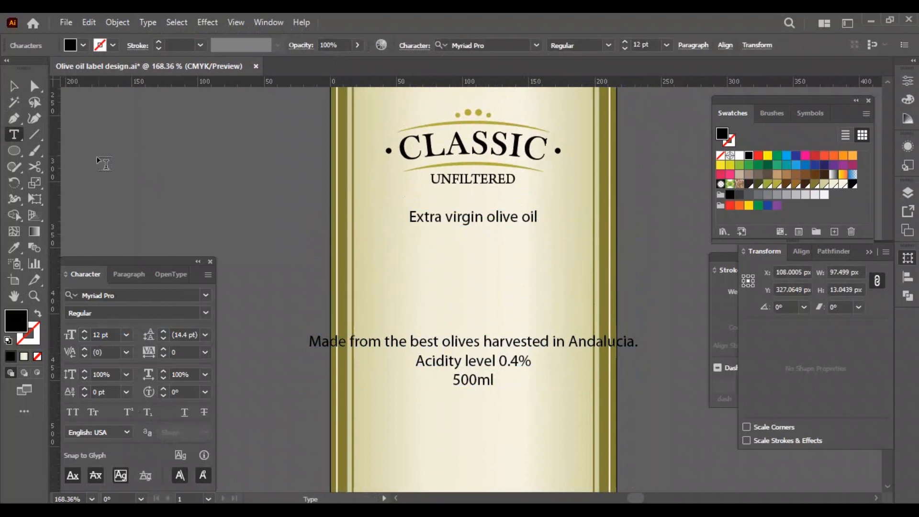
key("ctrl+a")
left_click(493, 211)
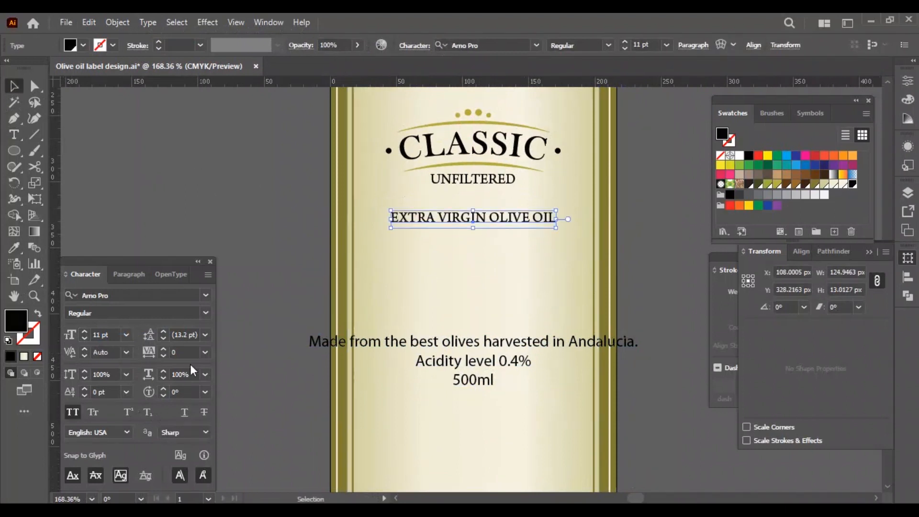
Break the text into two lines, EXTRA VIRGIN above OLIVE OIL, with 10 pt leading.
double_click(488, 218)
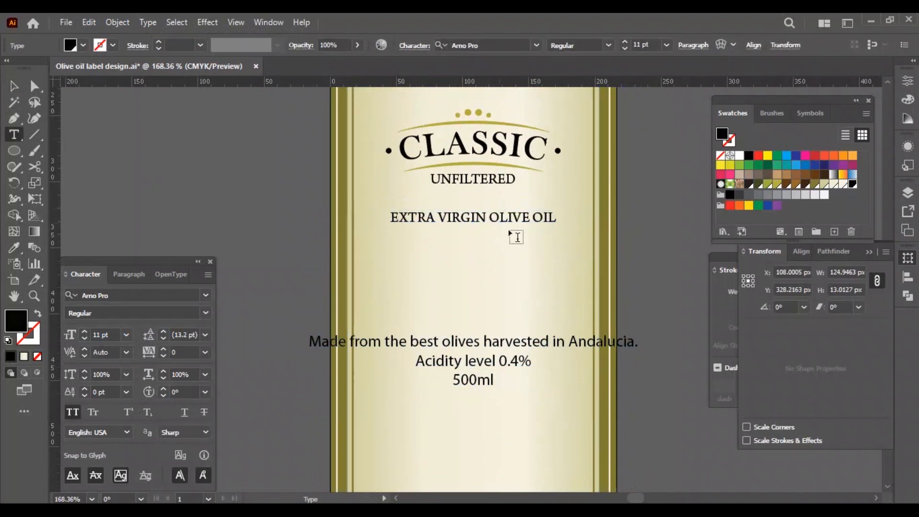
key("Return")
key("Up")
key("End")
key("BackSpace")
key("Escape")
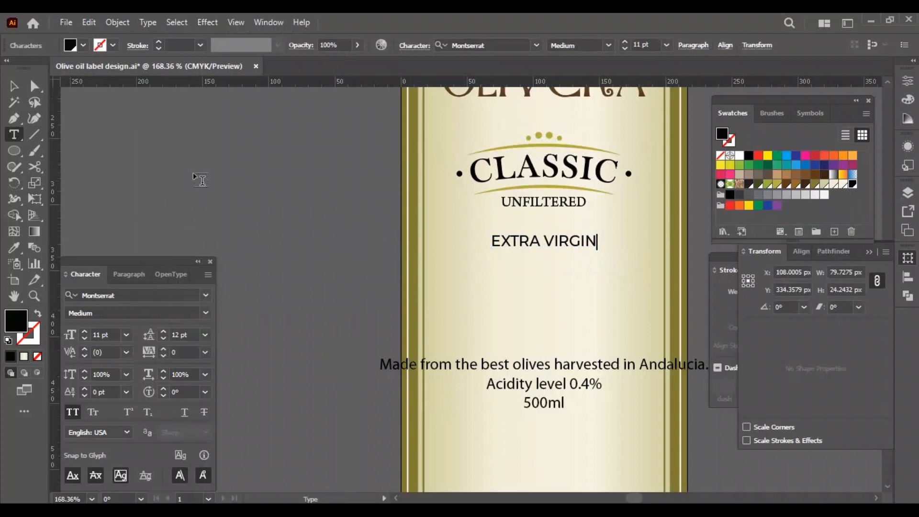
Split the phrase into separate EXTRA VIRGIN and OLIVE OIL texts in Montserrat Medium, 11 pt.
left_click_drag(556, 257, 554, 266)
double_click(558, 261)
key("ctrl+a")
type("OLIVE OIL")
key("Escape")
Apply a slight upward arc warp to the EXTRA VIRGIN text.
left_click(544, 242)
left_click(208, 22)
mouse_move(286, 196)
key("Escape")
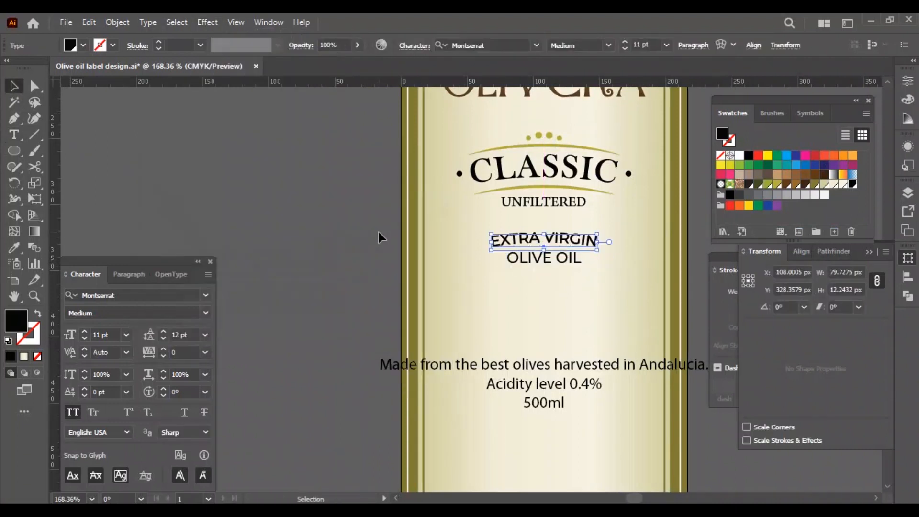
left_click(349, 251)
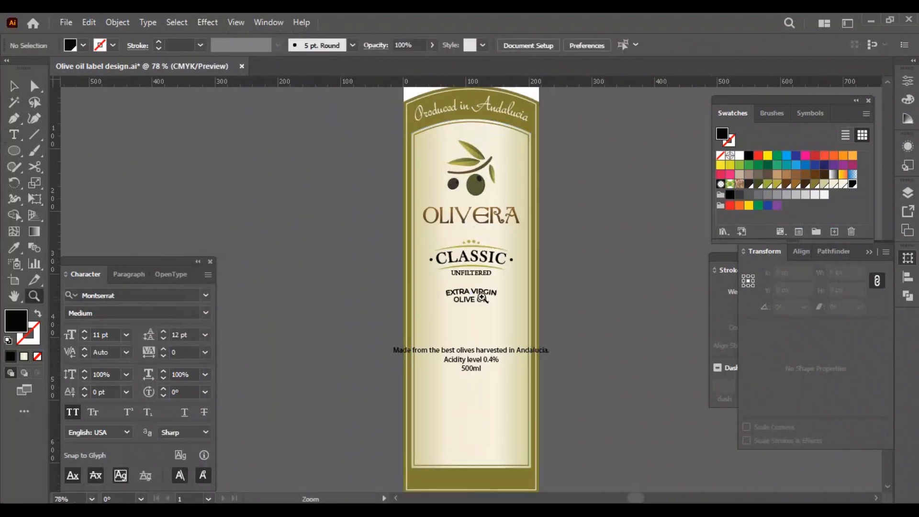
left_click(482, 298)
key("v")
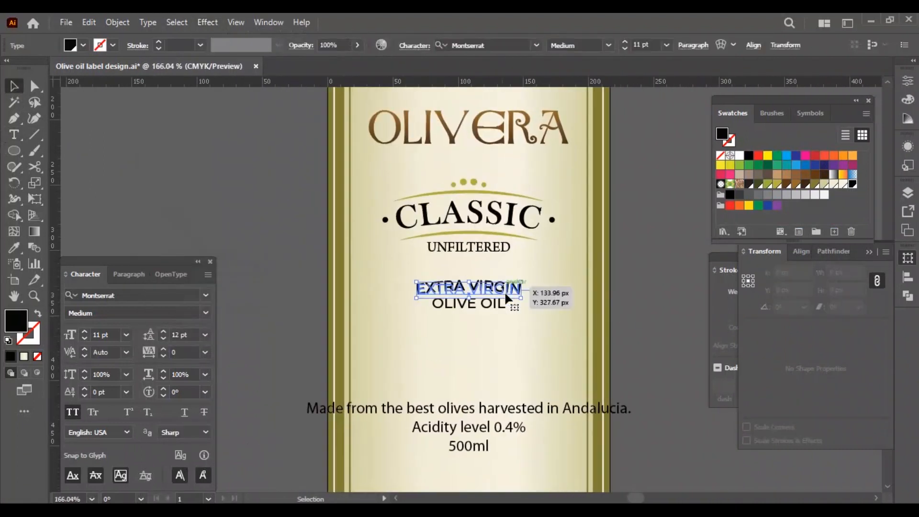
Move the remaining details text lower on the label and place a duplicate of it below OLIVE OIL.
scroll(555, 359, "down", 4)
left_click(469, 347)
scroll(547, 394, "down", 4)
key("shift+Down")
key("shift+Down")
key("shift+Down")
key("shift+Down")
key("shift+Down")
key("shift+Down")
key("shift+Down")
key("shift+Down")
key("shift+Down")
key("shift+Down")
key("shift+Down")
key("shift+Down")
left_click(644, 370)
scroll(643, 371, "up", 3)
left_click_drag(485, 413, 485, 223)
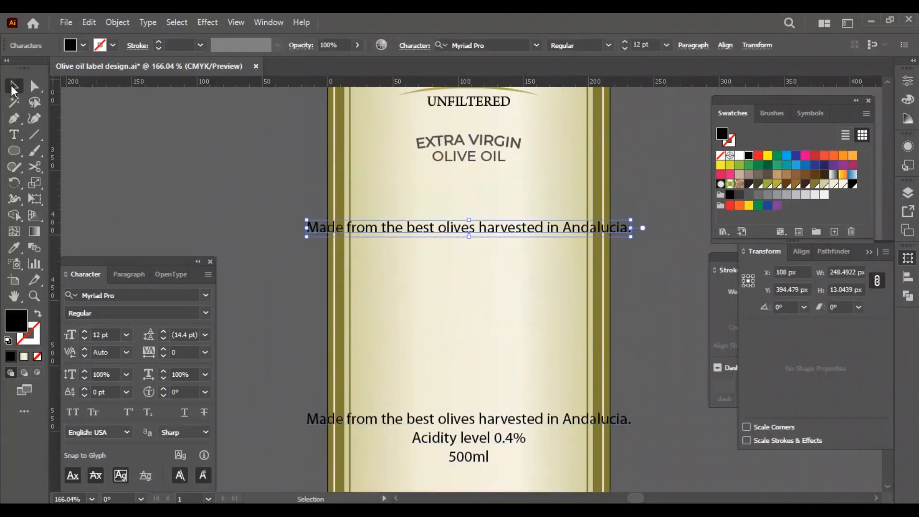
Delete the acidity and 500ml lines from the upper copy and break its sentence after "olives".
key("t")
left_click(482, 228)
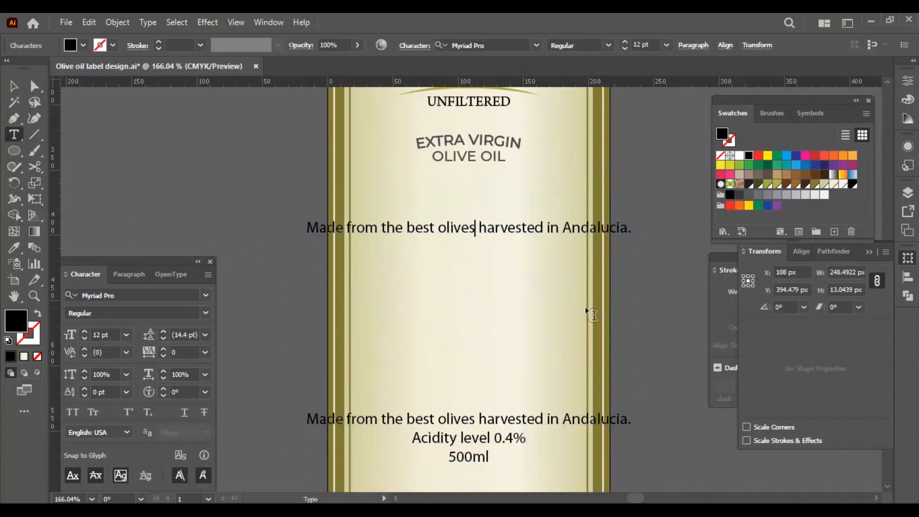
key("Return")
key("Escape")
key("t")
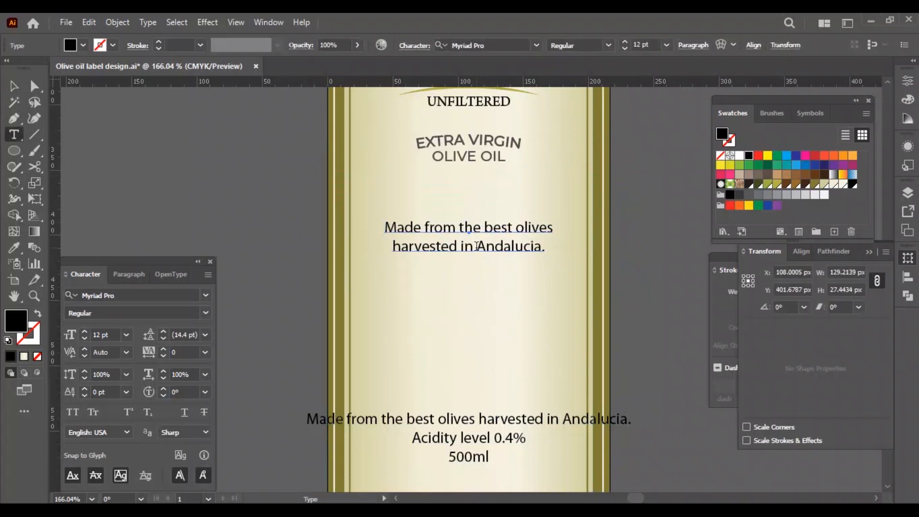
Rewrap the upper sentence into three lines: "Made from the best", "olives harvested in" and "Andalucia.".
left_click(477, 246)
key("Return")
key("Right")
key("Return")
key("End")
key("Delete")
left_click(13, 86)
left_click(254, 267)
Fill the "Made from the best olives" text with olive green, set it in Baskerville BT Roman at 14 pt and raise it slightly.
left_click(457, 262)
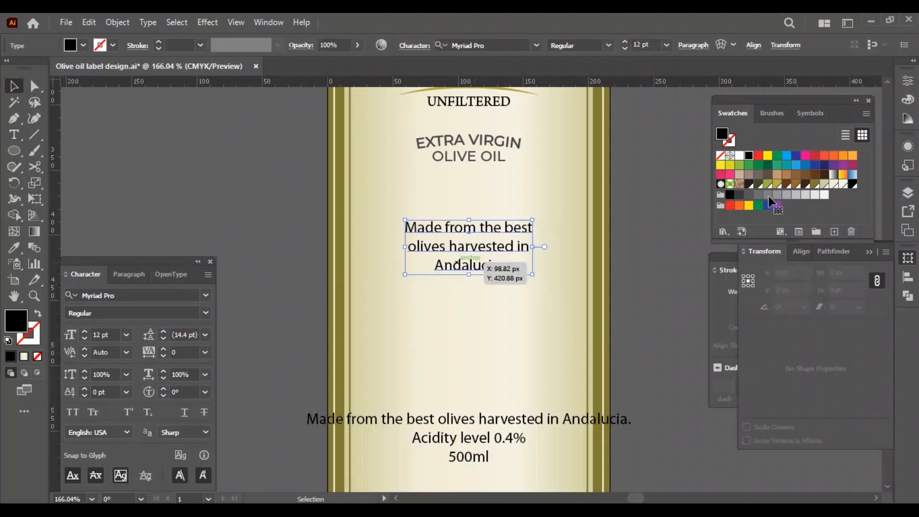
left_click(815, 184)
left_click(206, 296)
scroll(394, 474, "down", 5)
scroll(381, 481, "down", 4)
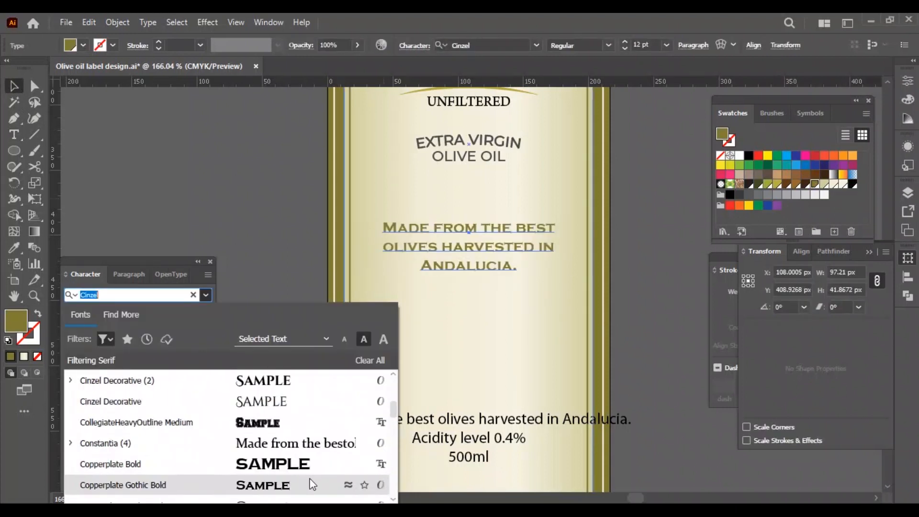
left_click(315, 484)
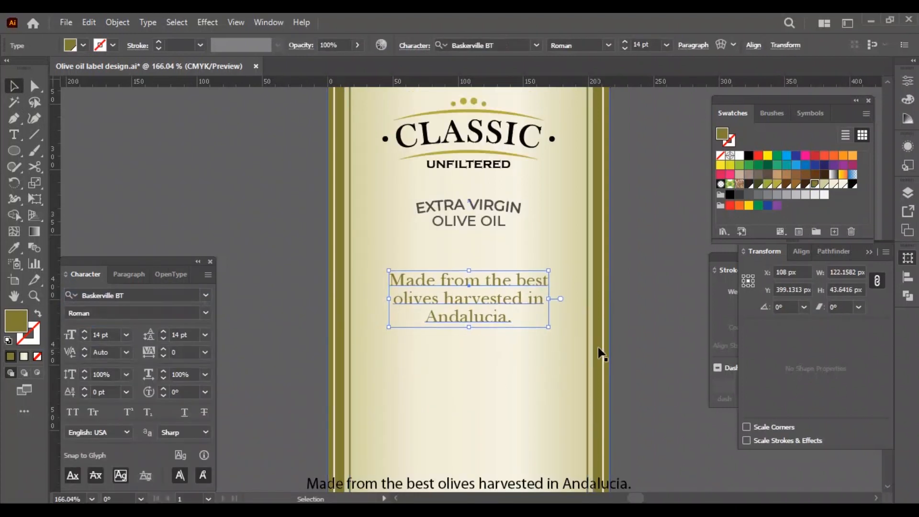
left_click_drag(518, 304, 519, 291)
left_click(644, 277)
scroll(607, 321, "down", 3)
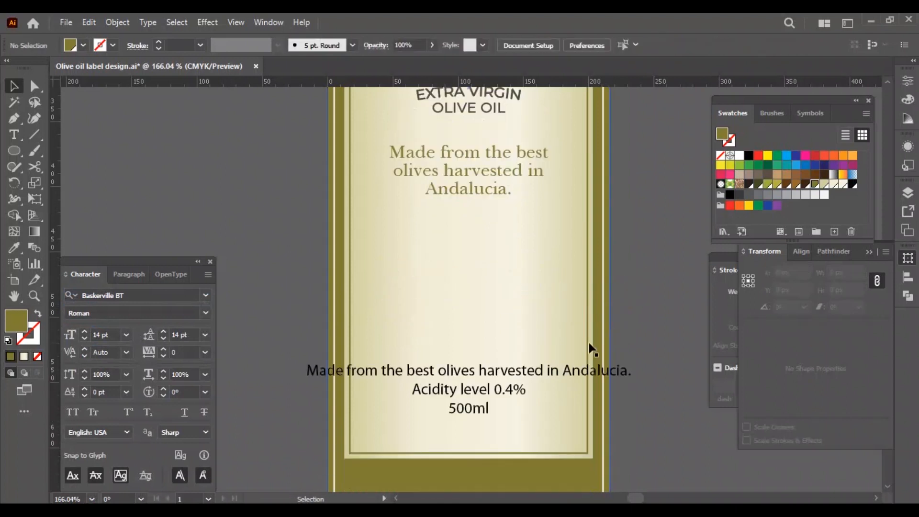
Delete the "Made from the best olives harvested in Andalucia." line from the lower details block.
key("t")
left_click_drag(452, 370, 682, 365)
key("BackSpace")
left_click_drag(540, 371, 365, 372)
key("BackSpace")
key("Delete")
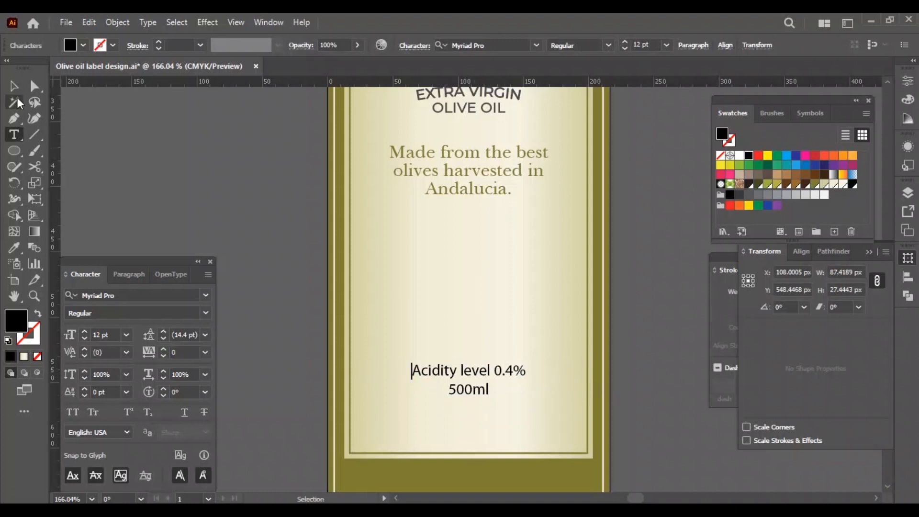
Duplicate the lower details block above itself and delete the 500ml line from the copy.
key("Escape")
left_click(191, 168)
left_click_drag(438, 381, 441, 266)
double_click(461, 291)
key("BackSpace")
key("BackSpace")
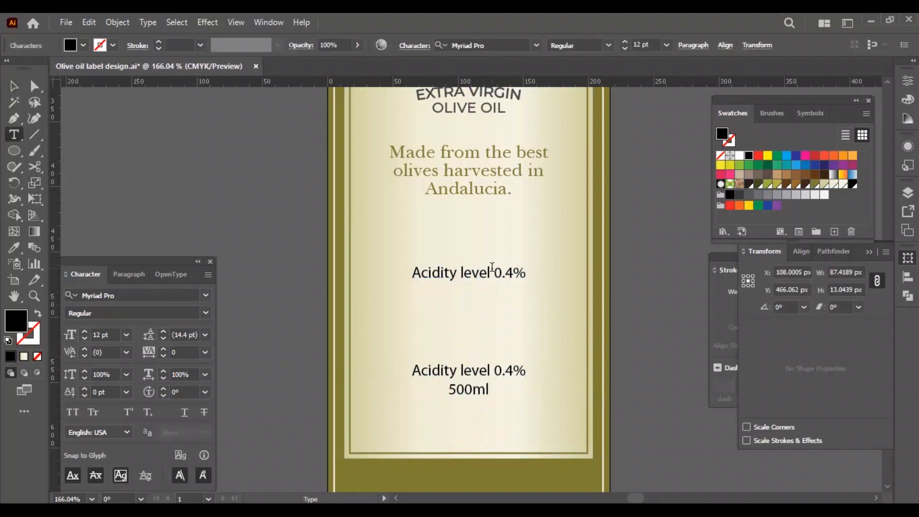
Break the upper acidity text into two lines, "Acidity level" above "0.4%".
type("\\")
key("Return")
key("BackSpace")
key("BackSpace")
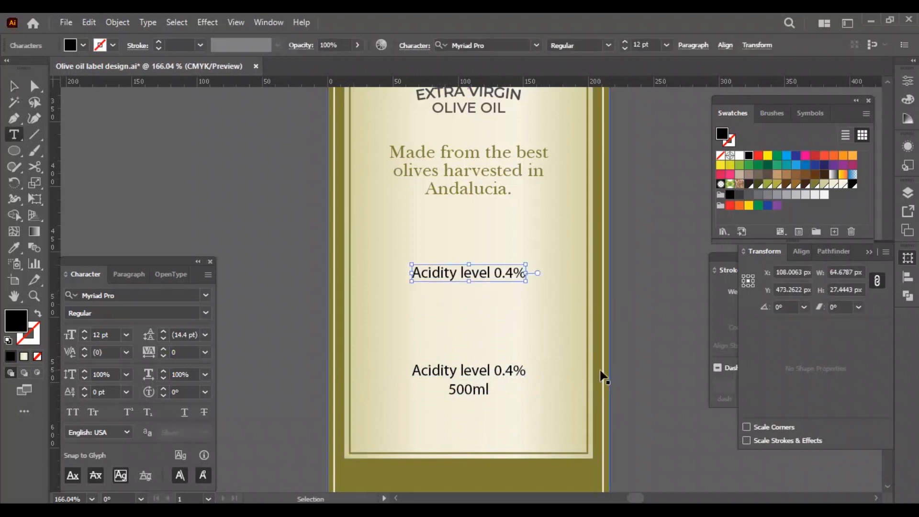
key("Return")
key("Delete")
key("Escape")
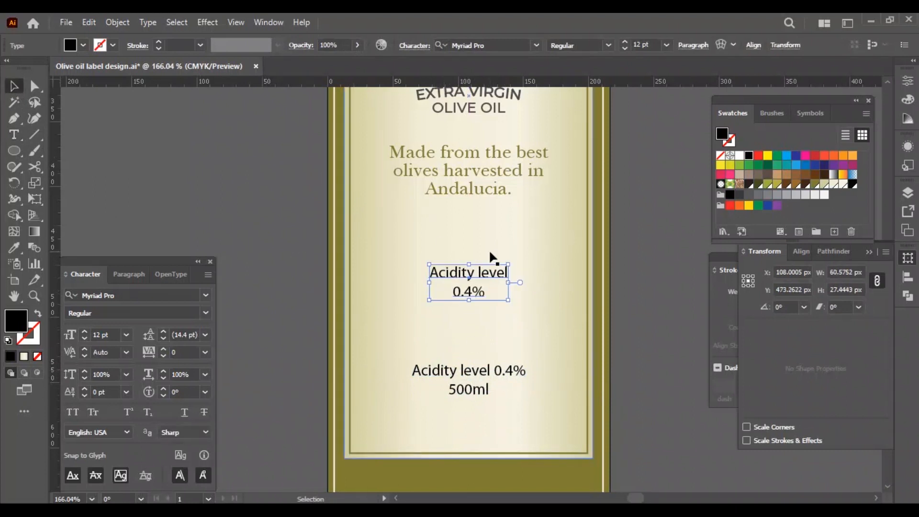
Copy the style of the "Made from the best olives" text onto the two-line acidity text.
key("i")
scroll(487, 287, "up", 1)
left_click(470, 223)
key("v")
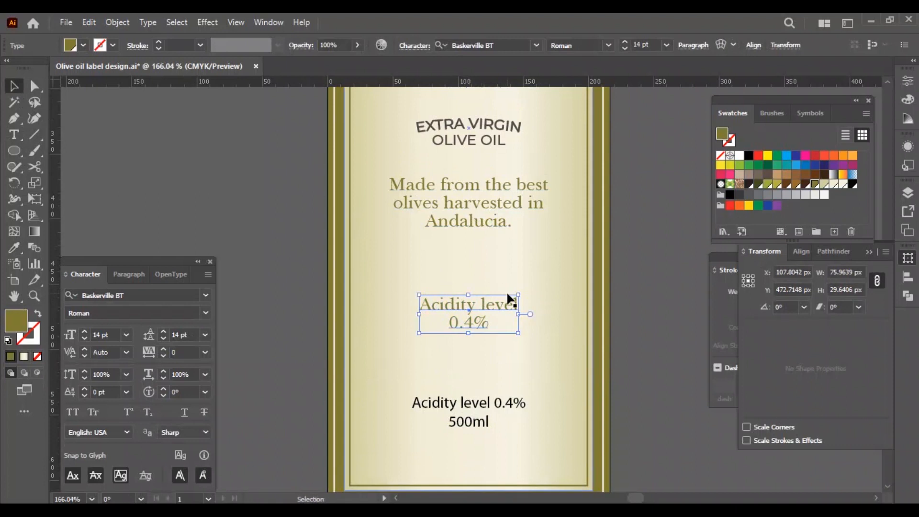
left_click(627, 307)
Set the acidity text to black all caps, and enlarge the "Made from the best olives" text to 15 pt.
left_click(469, 326)
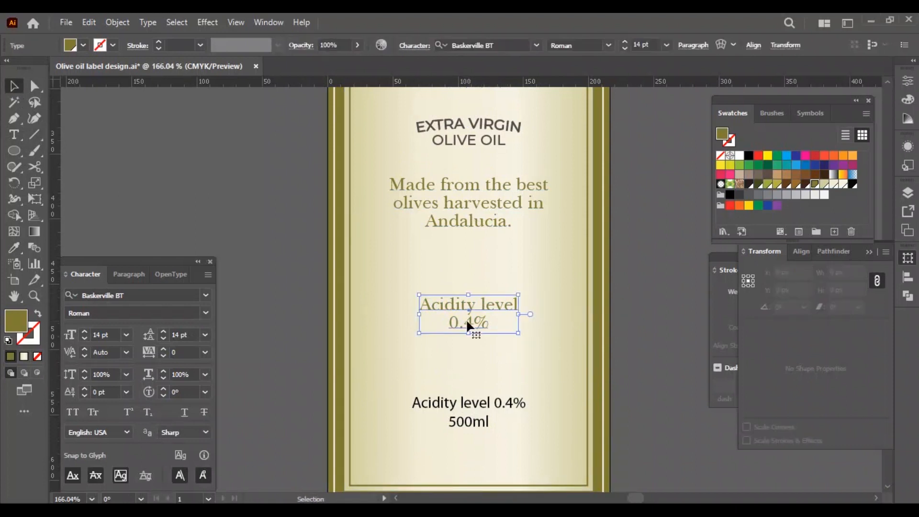
left_click(853, 186)
left_click(72, 412)
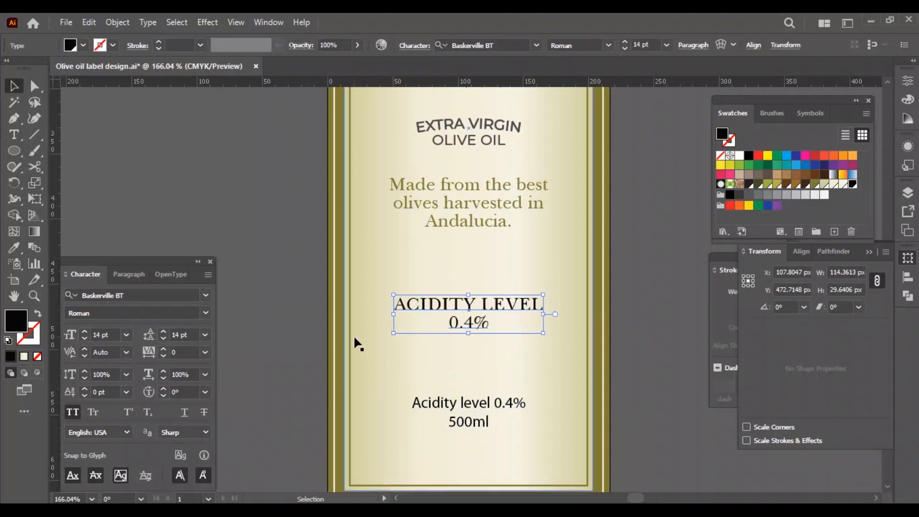
left_click(642, 323)
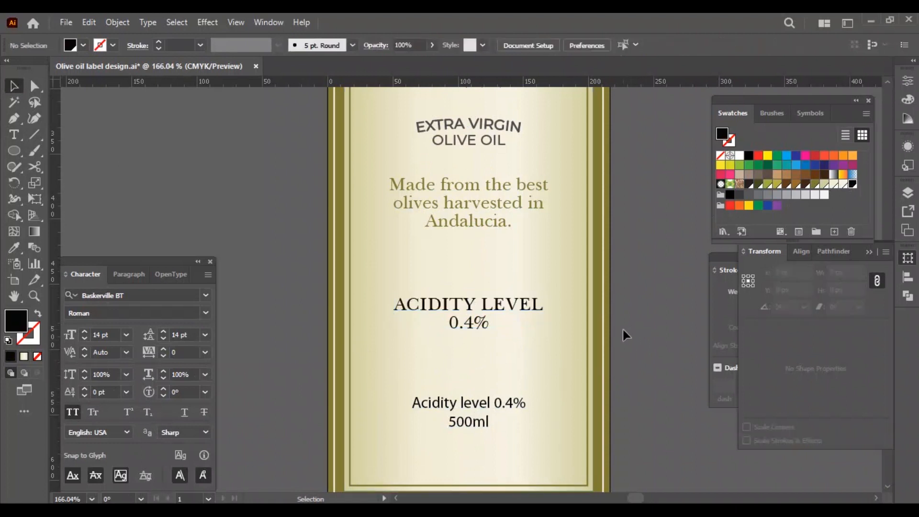
left_click(517, 310)
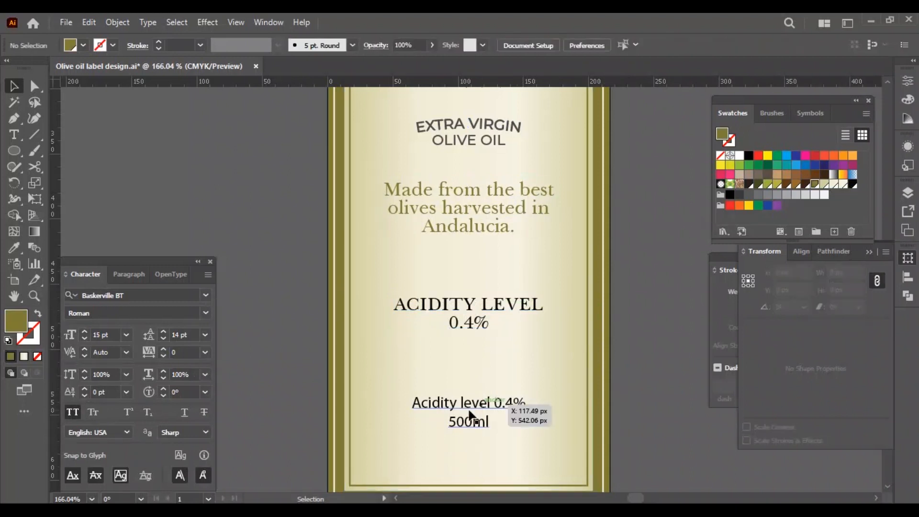
Delete the "Acidity level 0.4%" line from the lower details block, leaving only 500ml.
key("t")
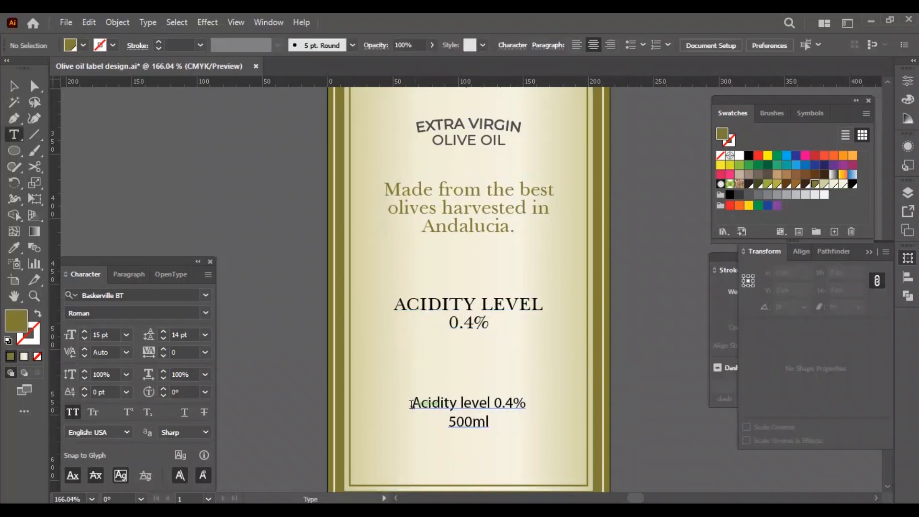
left_click_drag(413, 404, 591, 409)
key("Delete")
key("Delete")
left_click(21, 90)
Copy the ACIDITY LEVEL text's style onto the 500ml text.
key("i")
left_click(412, 306)
key("v")
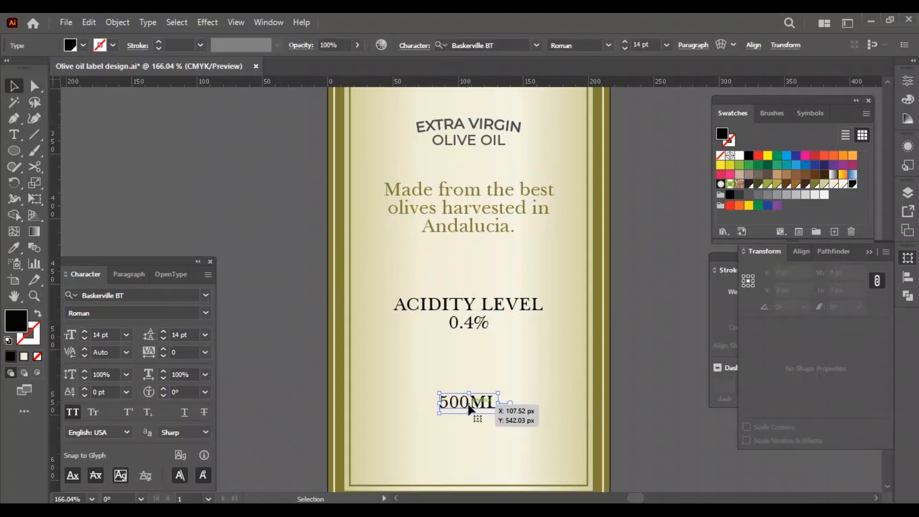
Copy the cream script style of "Produced in Andalucia" onto the 500ml text.
scroll(521, 447, "up", 10)
key("i")
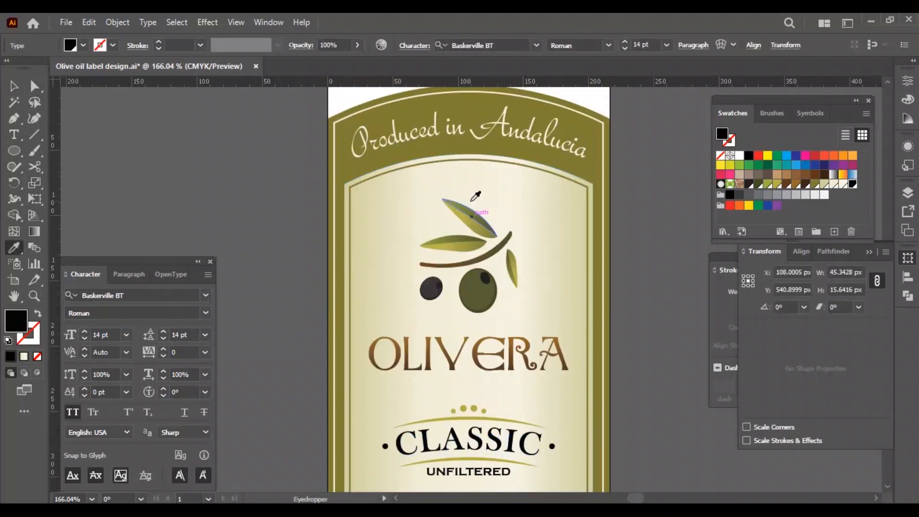
left_click(470, 126)
key("v")
key("ctrl+0")
Move the 500ml text down into the middle of the green band at the label's lower edge.
scroll(521, 399, "down", 2)
left_click(471, 387)
left_click_drag(477, 337, 475, 422)
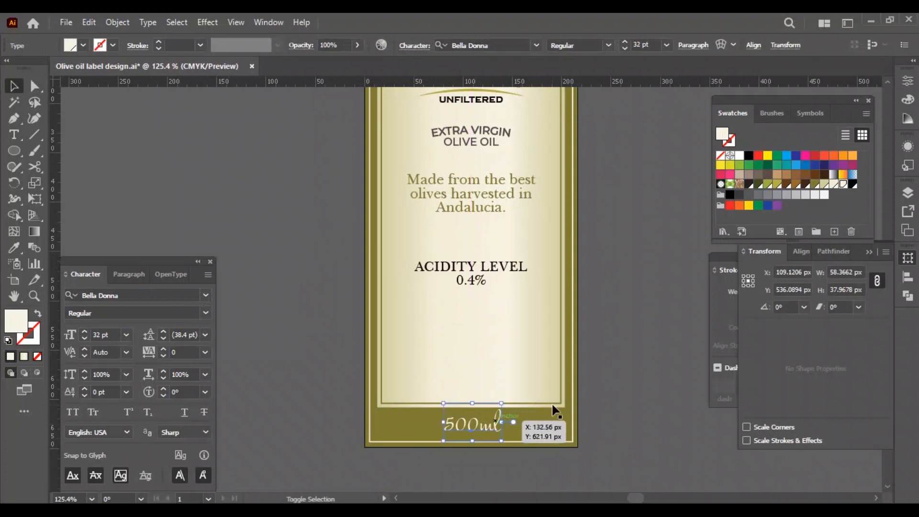
left_click(605, 380)
scroll(605, 381, "down", 2)
key("z")
left_click(483, 353)
key("v")
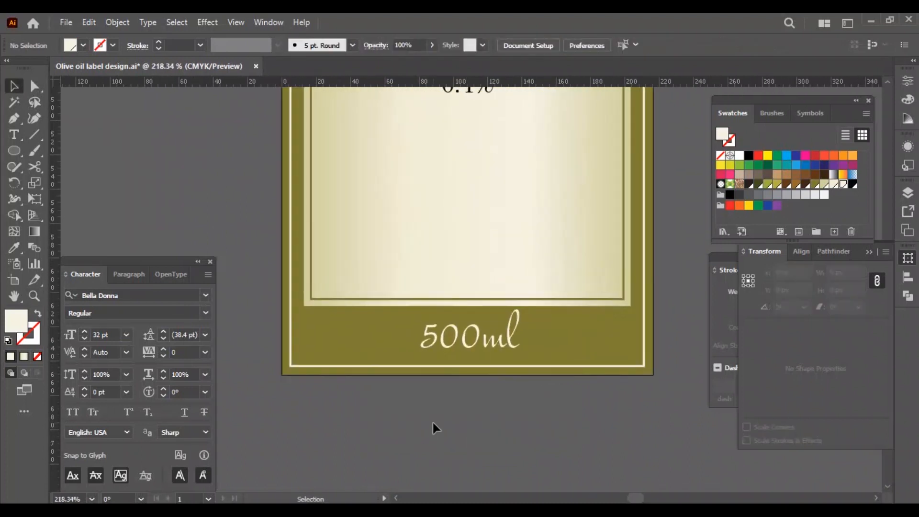
left_click(469, 349)
left_click(500, 397)
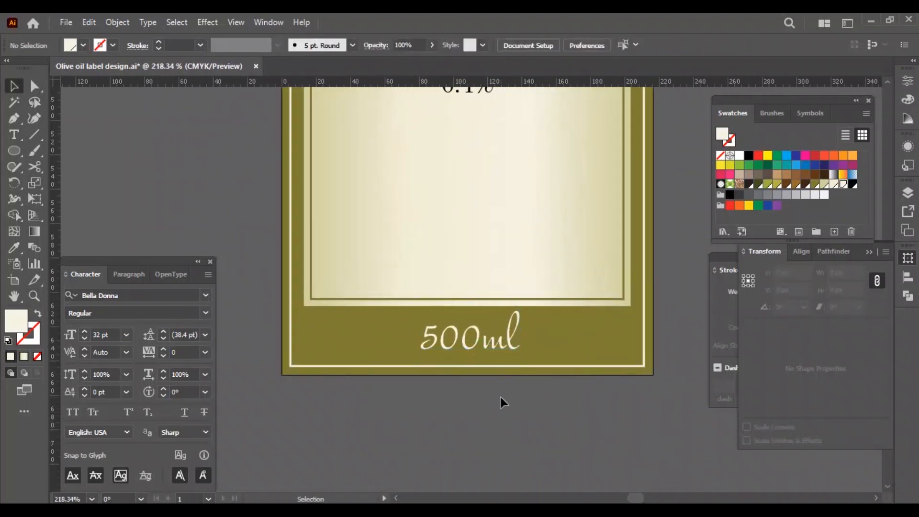
Draw a short horizontal cream line in the green band to the right of the 500ml text.
key("backslash")
left_click_drag(623, 339, 530, 339)
left_click(848, 183)
key("v")
left_click(588, 381)
Duplicate the cream line onto the left side of 500ml, aligned with the inner frame's left edge.
key("ctrl+f")
left_click(358, 300, "shift")
left_click(563, 46)
left_click(488, 433)
key("ctrl+0")
Move the ACIDITY LEVEL 0.4% text and the "Made from the best olives" paragraph further down the label.
left_click(474, 386)
key("shift+Down")
key("shift+Down")
key("shift+Down")
key("shift+Down")
key("shift+Down")
key("shift+Down")
key("shift+Down")
key("shift+Down")
left_click(558, 392)
left_click(493, 333)
key("shift+Down")
key("shift+Down")
key("shift+Down")
Move the EXTRA VIRGIN OLIVE OIL text and the CLASSIC UNFILTERED title block down to follow the new spacing.
left_click(481, 300)
left_click(481, 293)
left_click(479, 302, "shift")
key("shift+Down")
key("shift+Down")
key("shift+Down")
left_click(501, 260)
key("shift+Down")
key("Down")
key("Down")
key("Down")
key("Down")
Lower the OLIVERA logo, and nudge the CLASSIC title and EXTRA VIRGIN OLIVE OIL text down beneath it.
left_click(511, 218)
key("shift+Down")
key("shift+Down")
left_click(583, 220)
left_click(447, 270)
key("shift+Down")
left_click(449, 323)
left_click(459, 317)
key("Down")
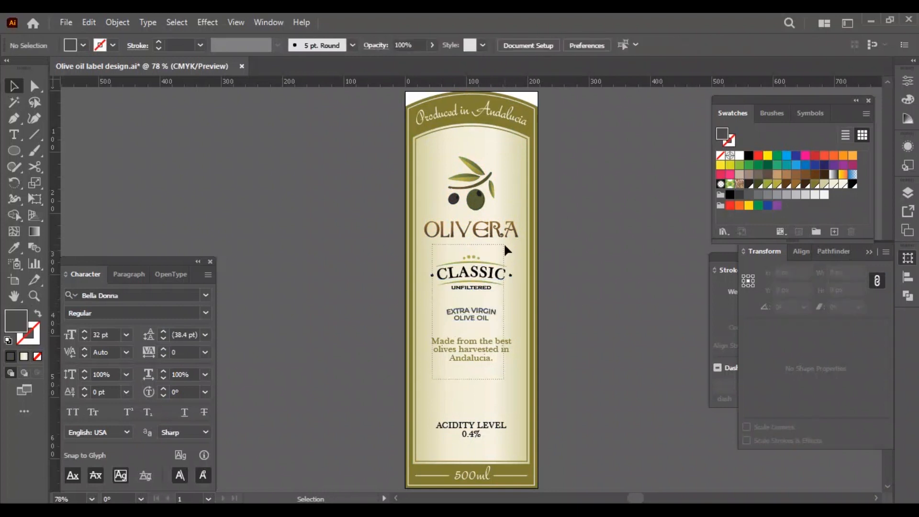
Move the CLASSIC, EXTRA VIRGIN OLIVE OIL and "Made from" blocks down together, and lower the ACIDITY LEVEL text slightly.
left_click_drag(510, 254, 443, 362)
key("shift+Down")
key("shift+Down")
left_click(567, 335)
left_click_drag(555, 428, 502, 450)
key("shift+Down")
Nudge the "Made from" paragraph down, including once more together with the EXTRA VIRGIN OLIVE OIL text.
left_click_drag(553, 346, 500, 369)
key("Down")
key("Down")
key("Down")
key("Down")
key("Down")
left_click_drag(551, 314, 479, 369)
key("Down")
key("Down")
key("Down")
key("Down")
key("Down")
key("Down")
key("Down")
key("Down")
key("Down")
left_click(599, 329)
Nudge the CLASSIC, EXTRA VIRGIN OLIVE OIL and "Made from" blocks up slightly and save the document.
left_click_drag(414, 394, 610, 258)
key("Up")
key("Up")
left_click(626, 276)
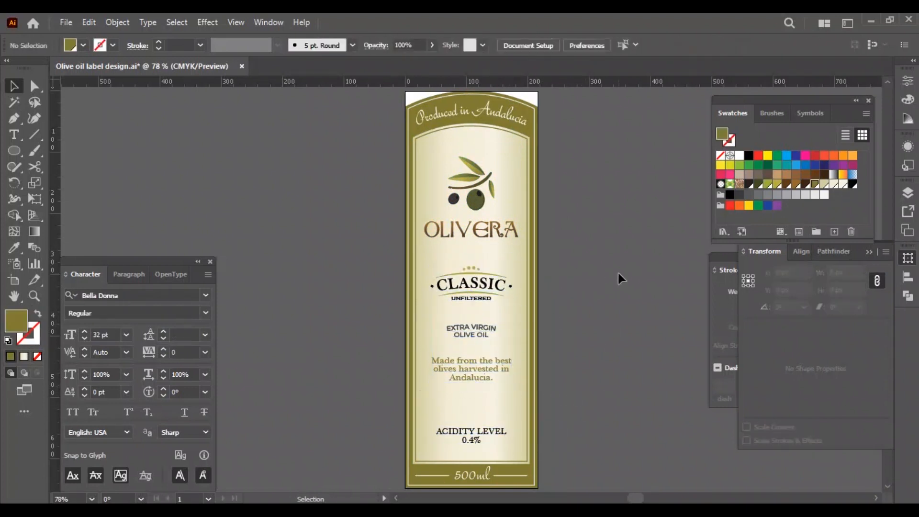
key("ctrl+s")
Copy the OLIVERA logo down to the ACIDITY LEVEL area and delete the lettering from the copy, keeping only the olive branch.
left_click_drag(474, 182, 477, 355)
scroll(478, 356, "down", 3)
double_click(476, 353)
left_click_drag(536, 389, 506, 382)
key("Delete")
double_click(549, 380)
Move the copied olive branch down over the ACIDITY LEVEL text and set its opacity to 20%.
left_click(475, 352)
key("shift+Down")
key("shift+Down")
key("shift+Down")
key("shift+Down")
left_click(812, 271)
left_click(826, 291)
key("shift+Down")
key("shift+Down")
key("shift+Down")
key("shift+Down")
key("shift+Down")
key("shift+Down")
key("shift+Down")
key("Return")
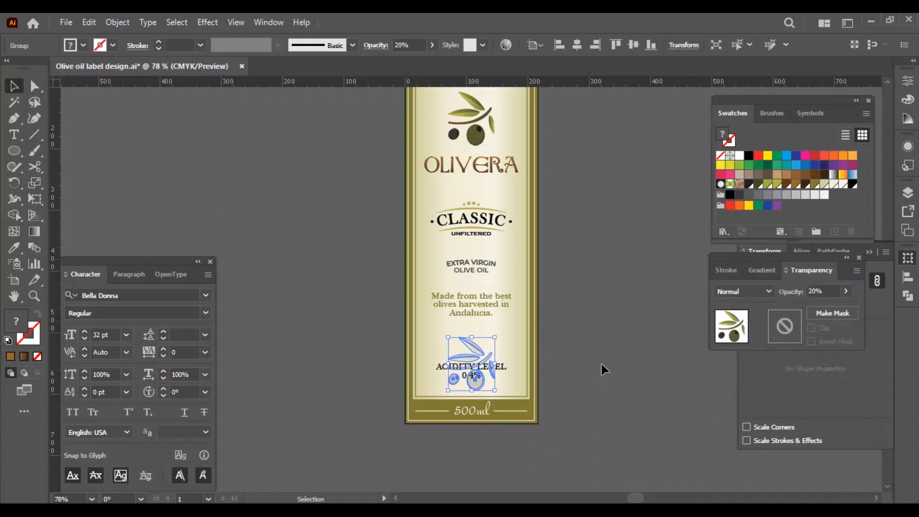
left_click(634, 371)
Reduce the opacity of the olive branch behind ACIDITY LEVEL further and nudge it up slightly.
scroll(564, 409, "down", 3)
key("ctrl+plus")
key("ctrl+plus")
left_click_drag(584, 356, 566, 361)
left_click(468, 352)
left_click(824, 291)
key("shift+Down")
key("Return")
key("Up")
key("Up")
key("Up")
key("Up")
key("Up")
key("Up")
Add the OLIVE OIL text's dark grey to the swatches and apply it to the ACIDITY LEVEL 0.4% text.
left_click(624, 306)
left_click(498, 318)
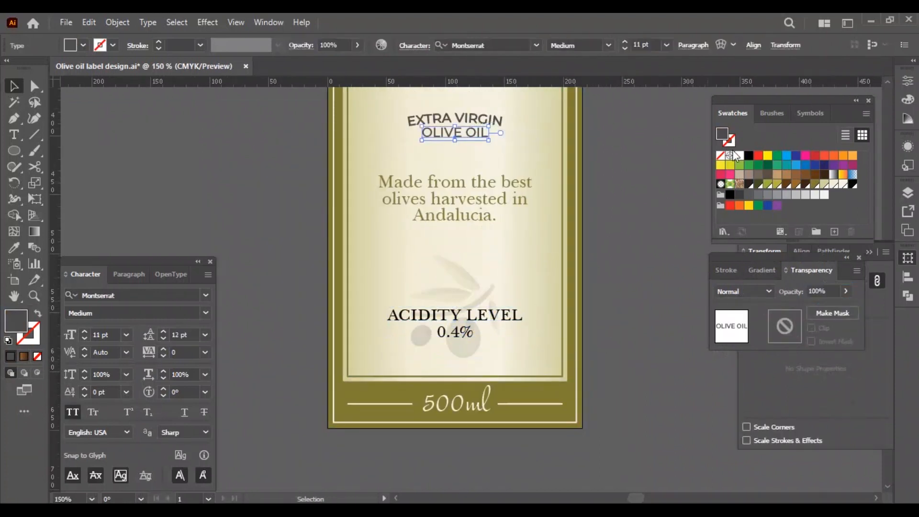
left_click(867, 114)
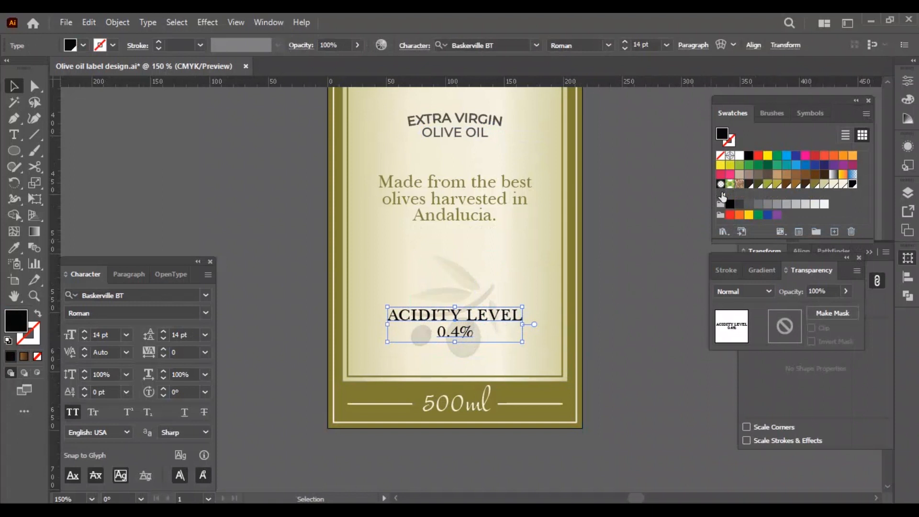
left_click(621, 273)
key("ctrl+0")
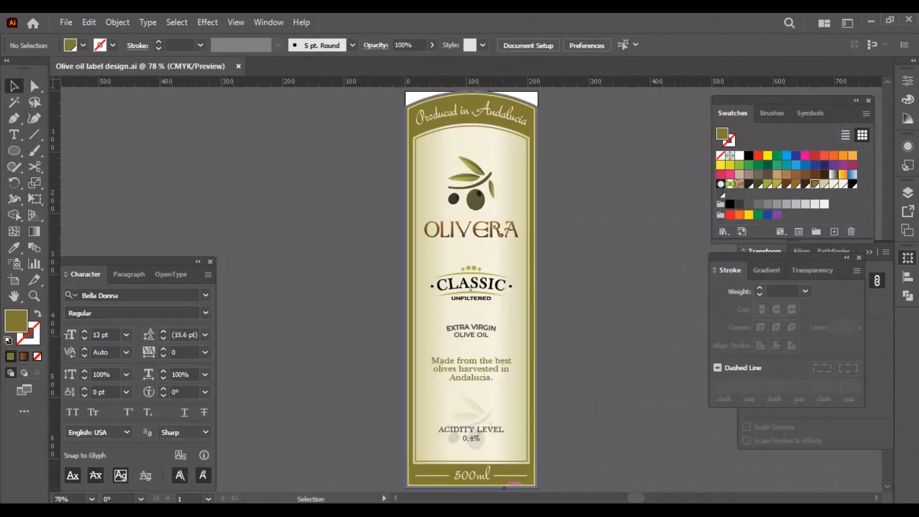